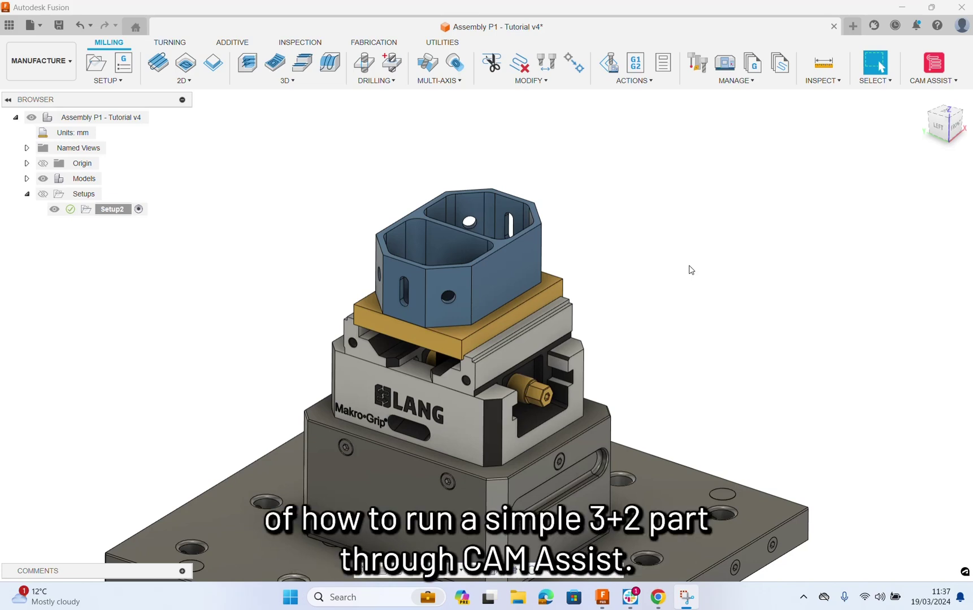
- Bring up CloudNC CAM Assist for Setup2, showing Aluminium stock, a generic 20000 RPM machine and 3 Axis mode
scroll(673, 261, "down", 2)
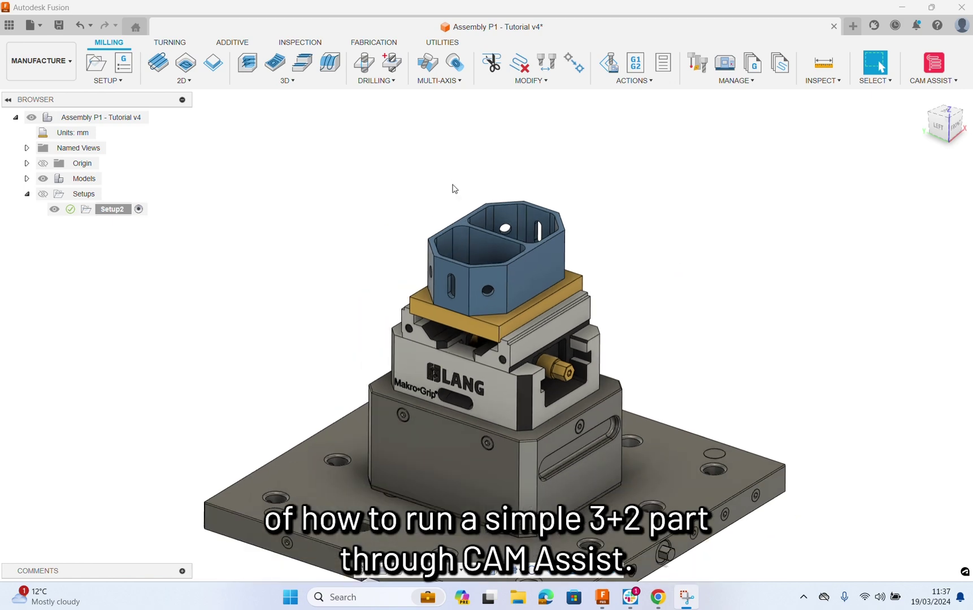
scroll(455, 190, "up", 3)
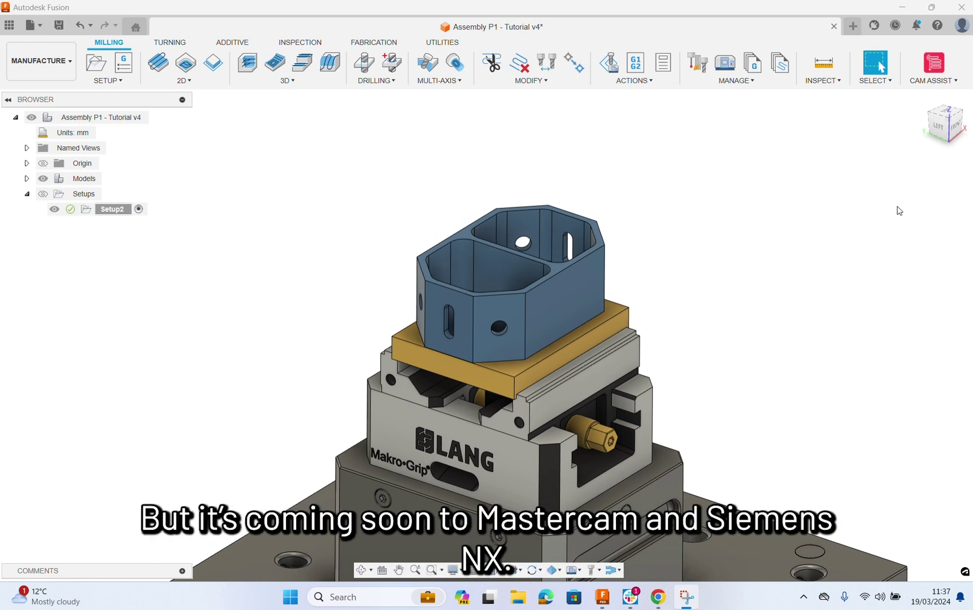
scroll(620, 327, "down", 3)
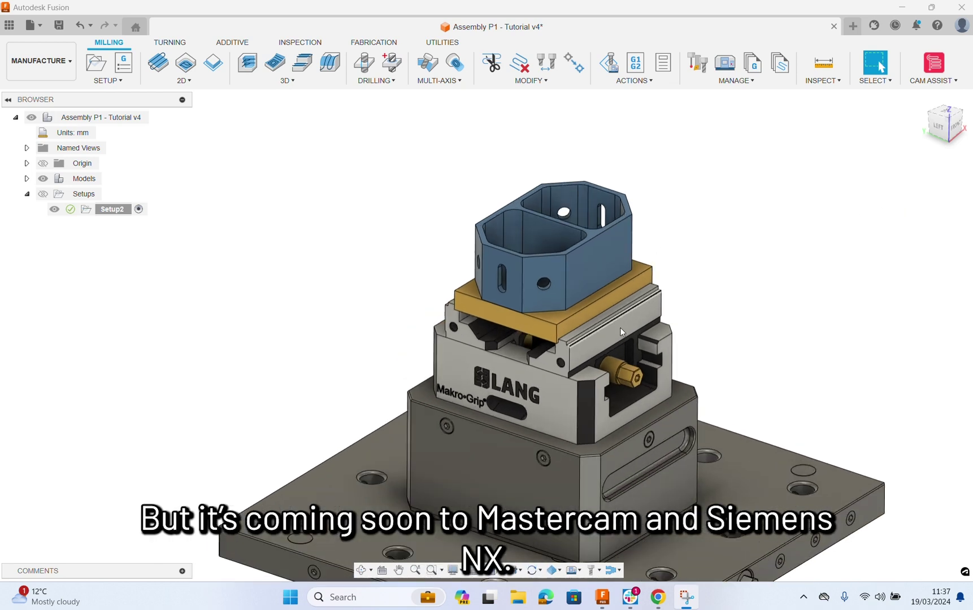
scroll(679, 324, "up", 1)
scroll(664, 290, "up", 2)
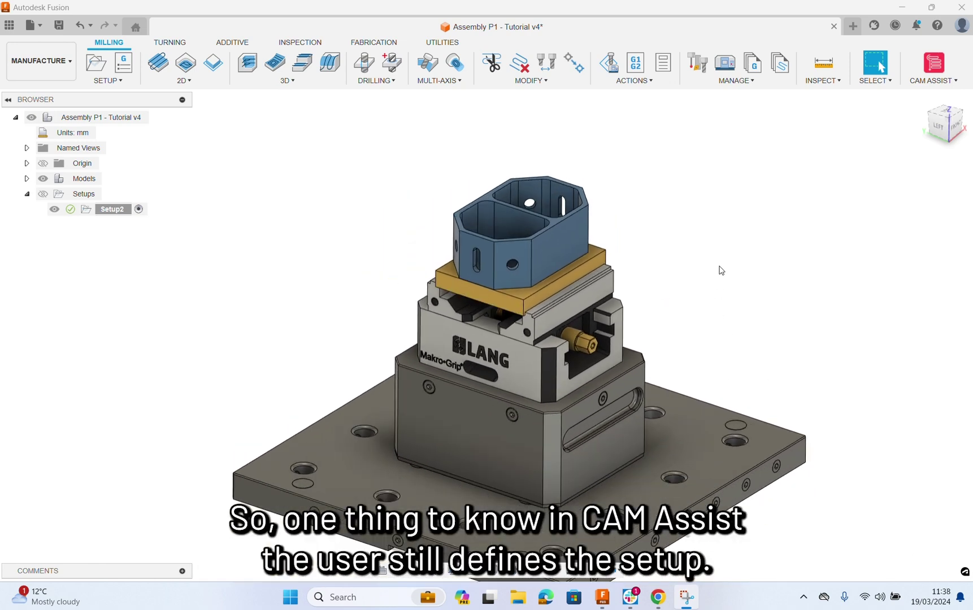
scroll(658, 446, "up", 3)
scroll(784, 296, "down", 1)
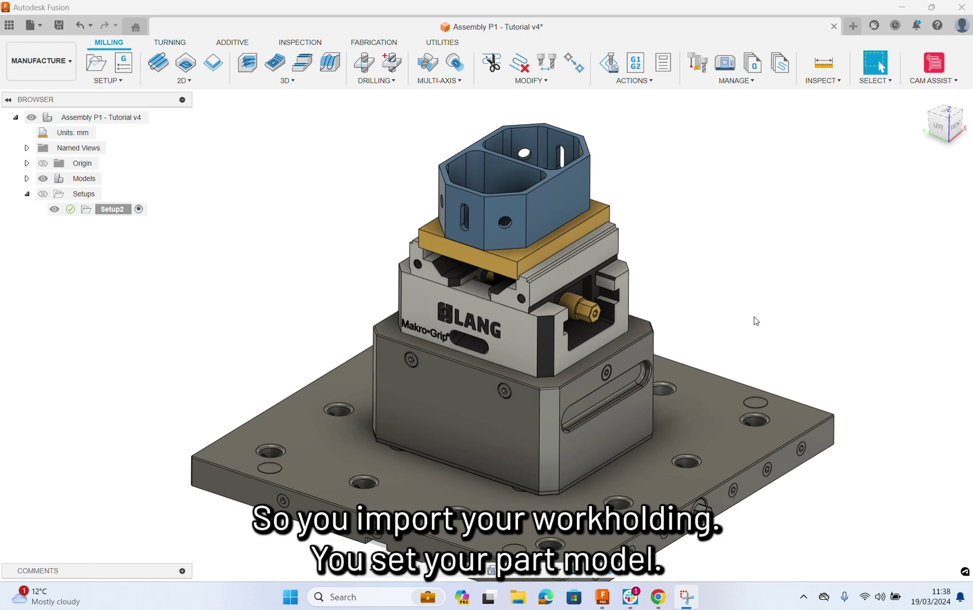
scroll(740, 305, "down", 2)
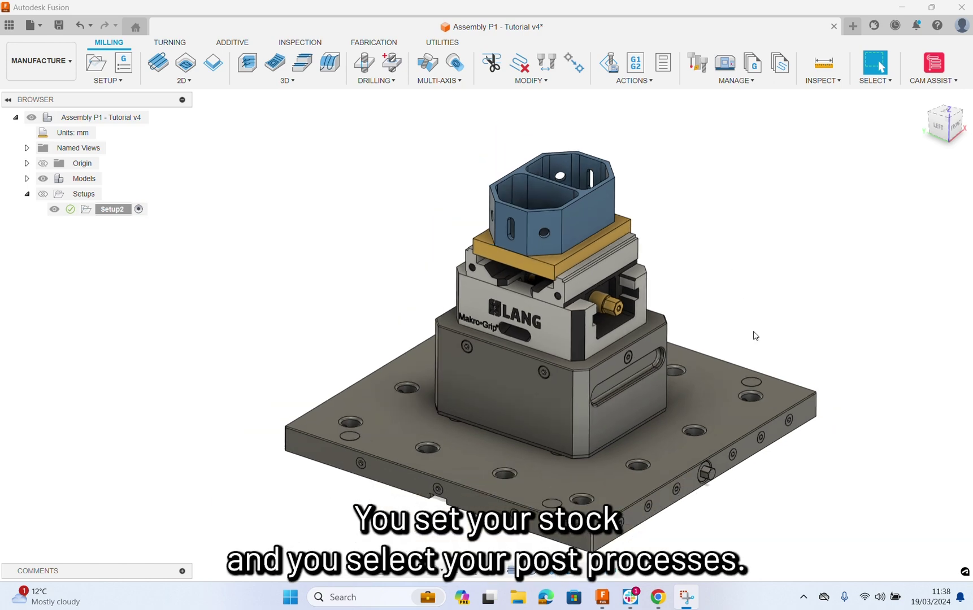
scroll(684, 291, "up", 2)
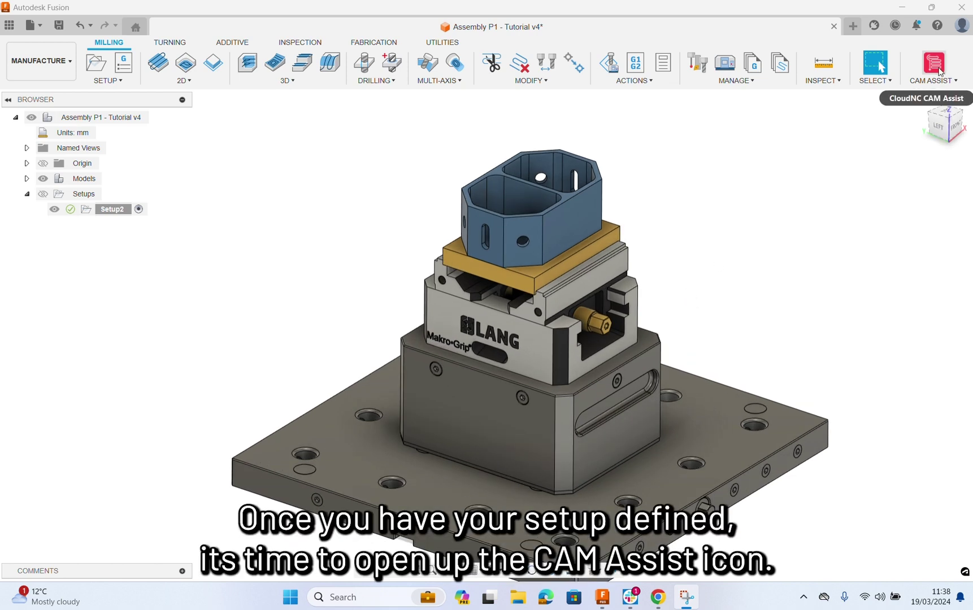
left_click(936, 68)
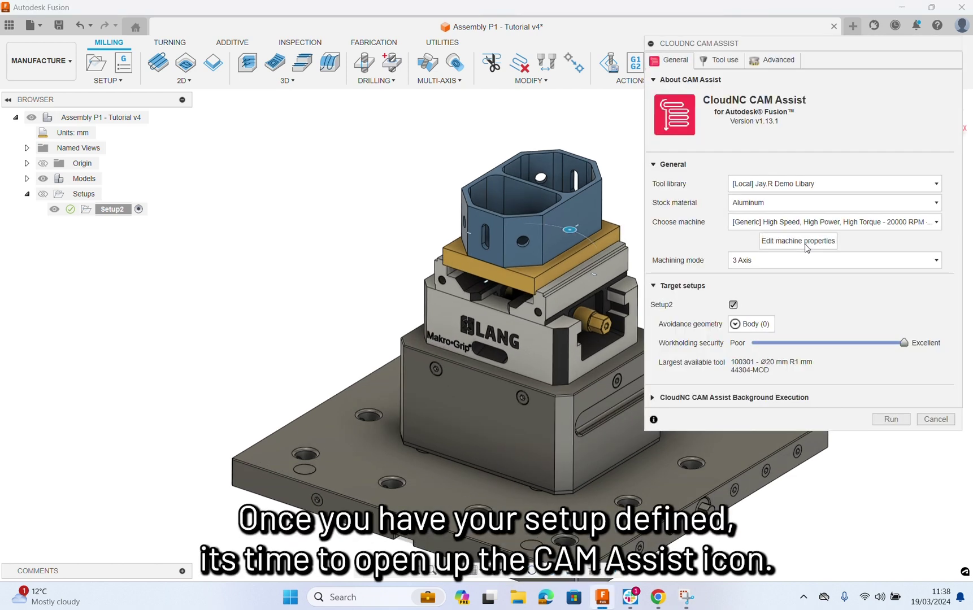
scroll(365, 249, "down", 1)
scroll(569, 230, "up", 2)
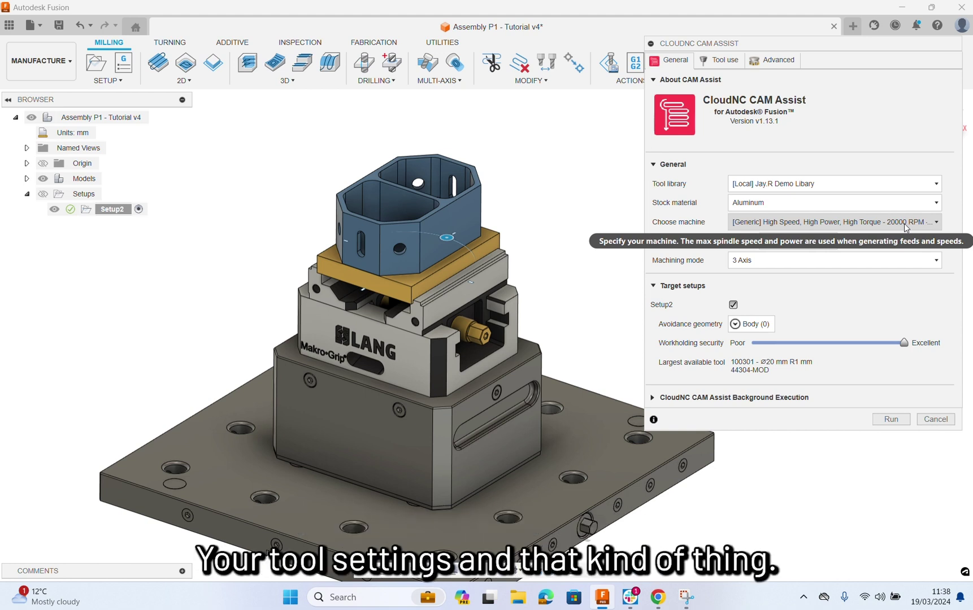
- Set machining mode to 3+2 Axis [beta], User defined, with Same direction for roughing & finishing unticked
left_click(768, 261)
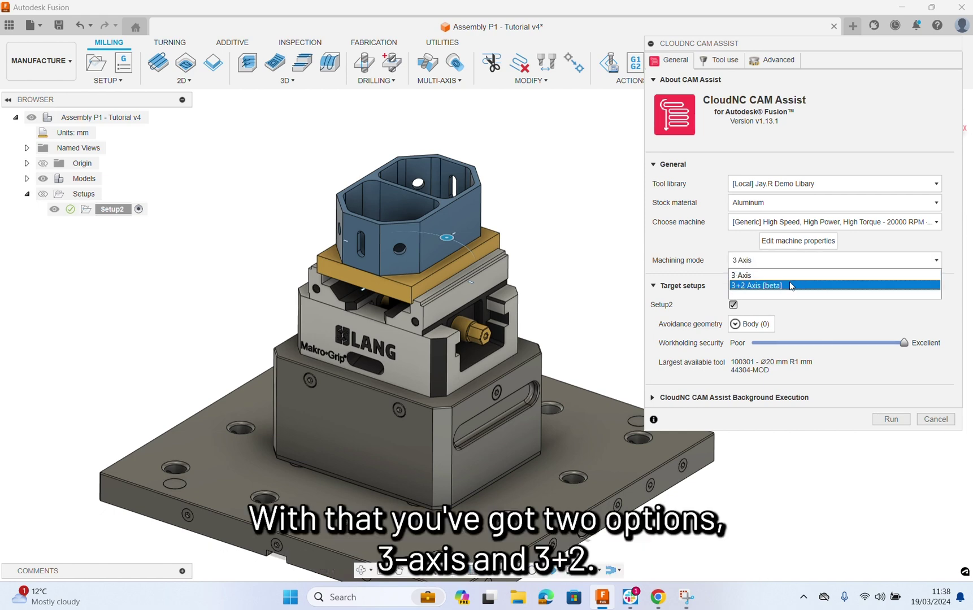
left_click(790, 285)
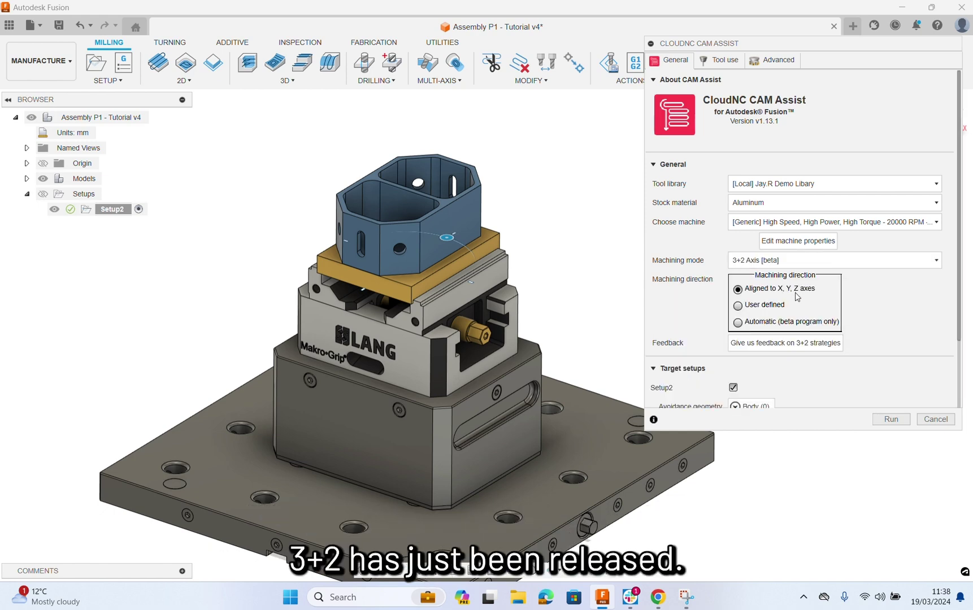
middle_click_drag(520, 268, 491, 208, "shift")
scroll(491, 209, "up", 2)
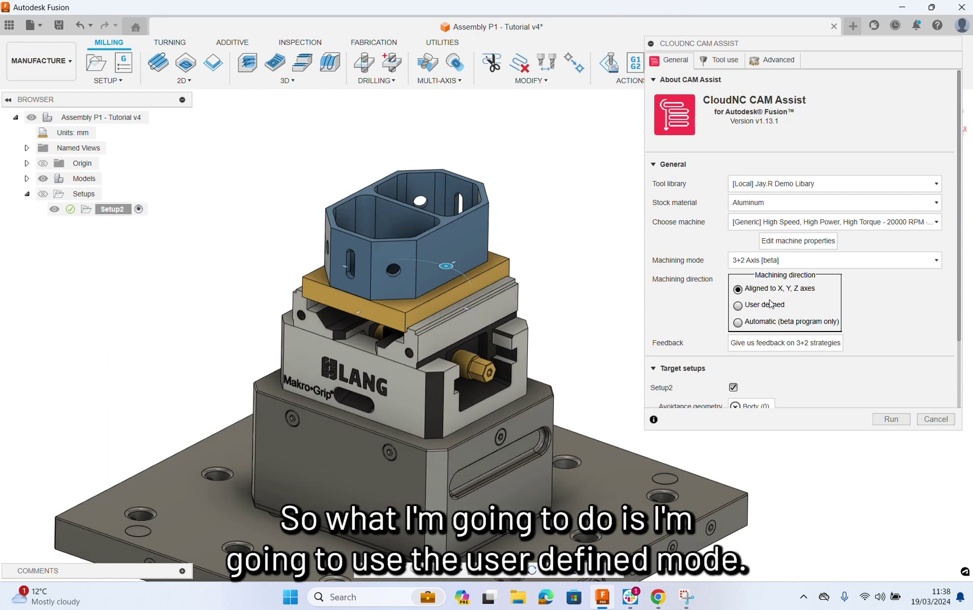
left_click(738, 308)
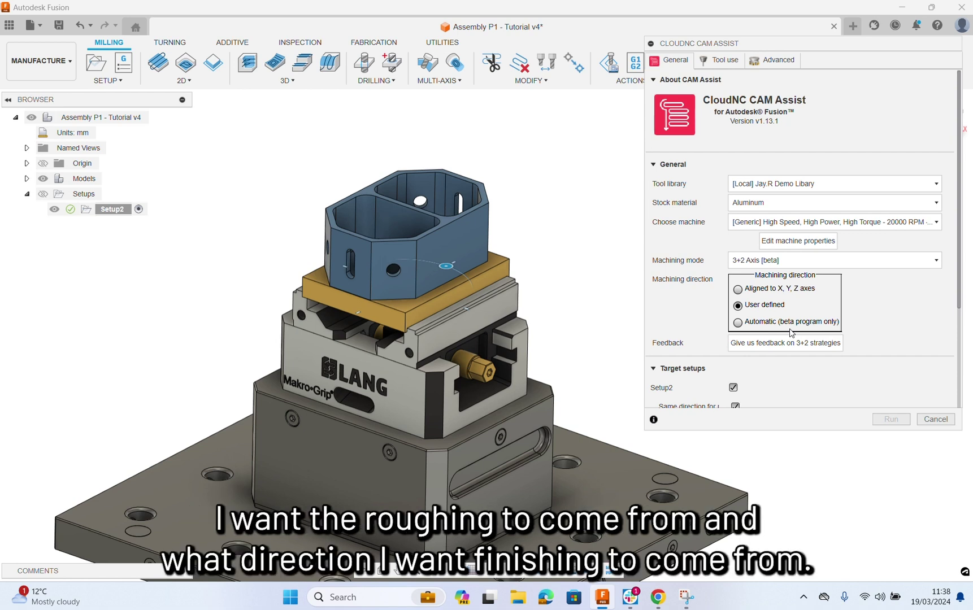
scroll(777, 333, "down", 2)
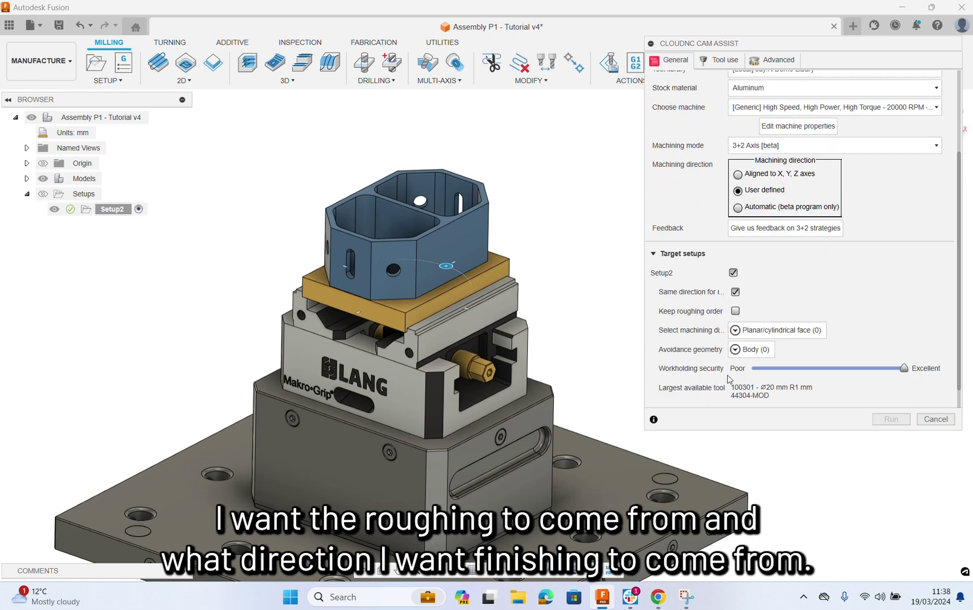
left_click(735, 292)
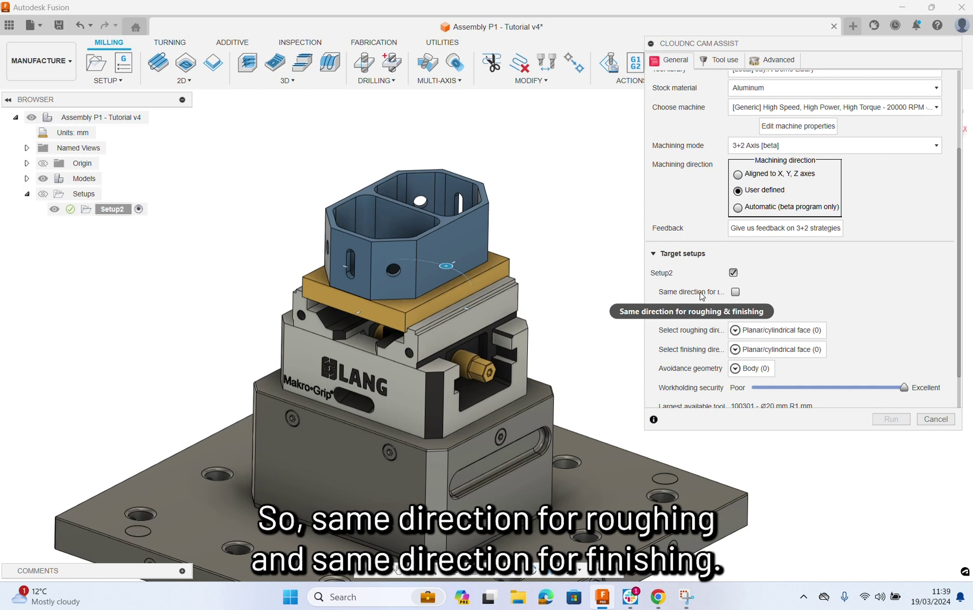
- Select the part's top, left and right faces as the roughing directions
left_click(787, 337)
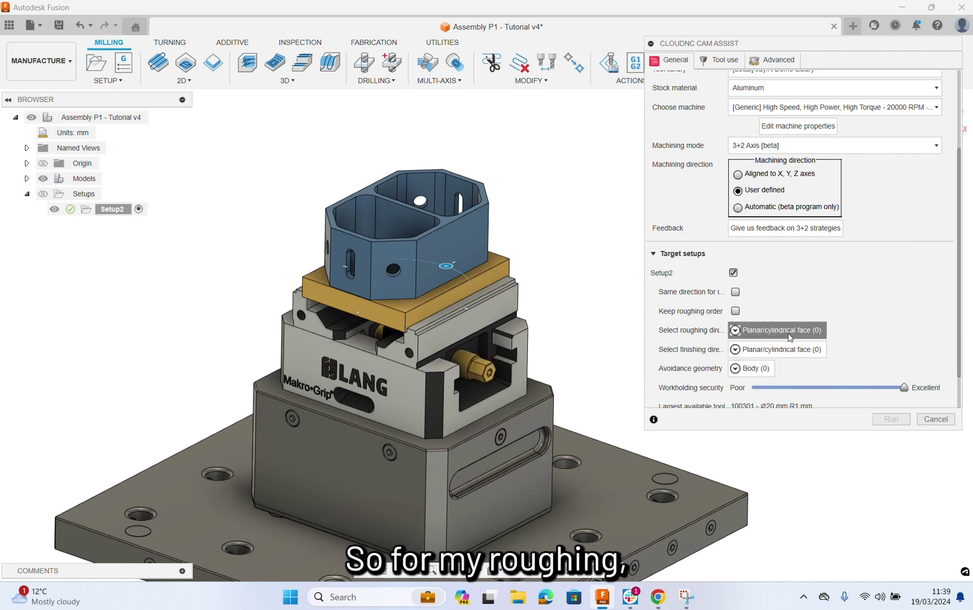
scroll(456, 249, "up", 3)
left_click(440, 224)
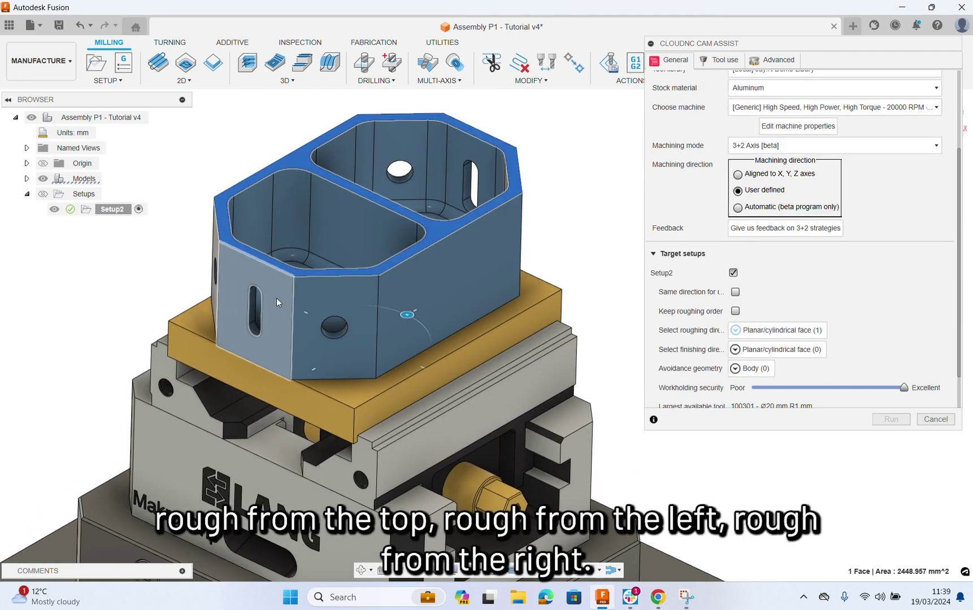
left_click(275, 295)
middle_click_drag(276, 295, 384, 253, "shift")
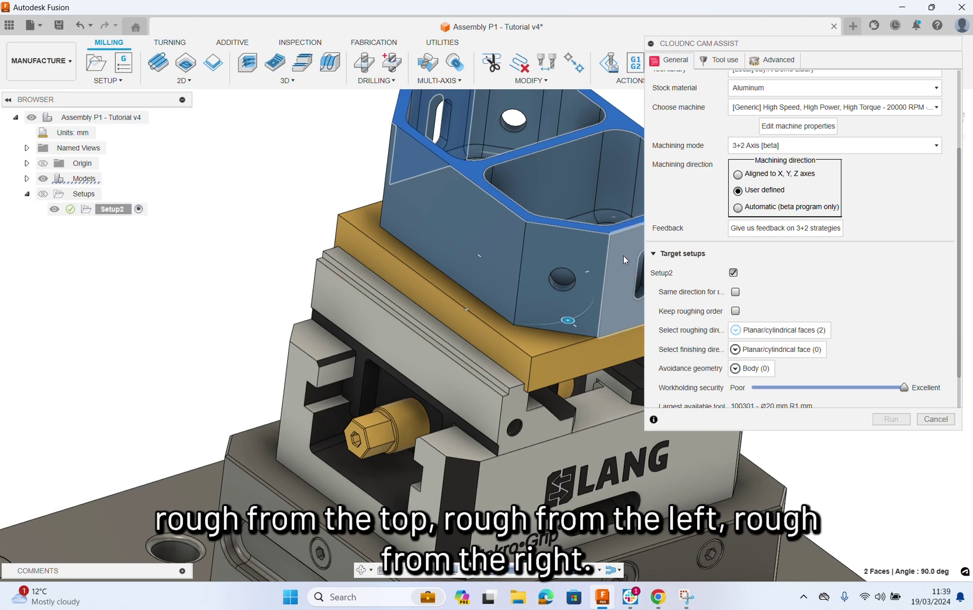
left_click(623, 255)
scroll(623, 255, "down", 3)
middle_click_drag(624, 256, 300, 174, "shift")
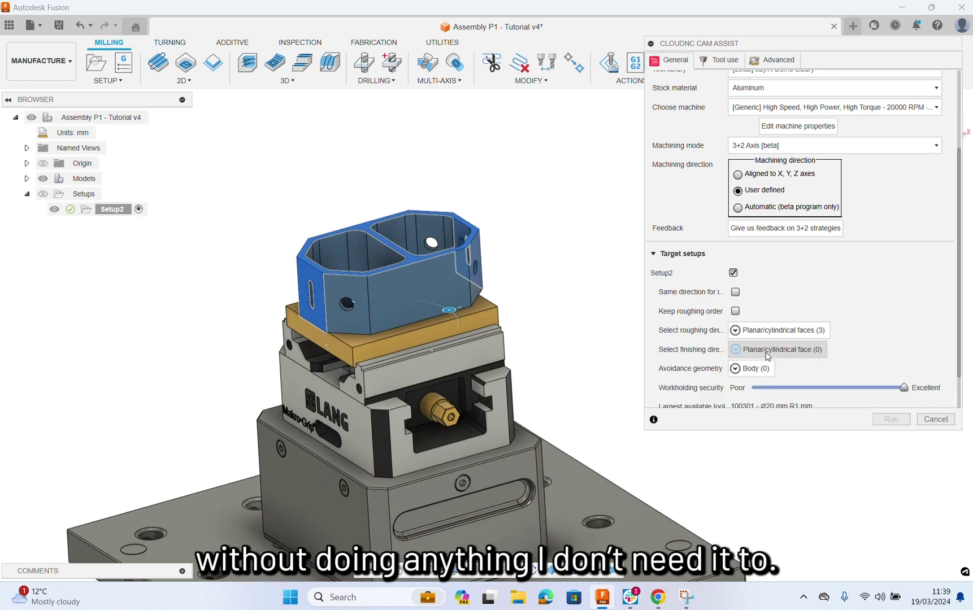
- Pick the top rim face and three side faces as finishing directions
left_click(777, 350)
scroll(440, 261, "up", 5)
left_click(419, 261)
scroll(419, 261, "down", 3)
middle_click_drag(419, 261, 323, 265, "shift")
left_click(324, 241)
left_click(481, 257)
middle_click_drag(482, 257, 311, 289, "shift")
left_click(362, 219)
scroll(362, 219, "down", 2)
scroll(339, 283, "up", 3)
- Add an inner face and the remaining angled faces, bringing finishing directions to seven faces
left_click(330, 298)
scroll(331, 298, "down", 2)
scroll(496, 333, "up", 3)
scroll(495, 333, "down", 2)
middle_click_drag(495, 333, 480, 286, "shift")
scroll(481, 287, "up", 2)
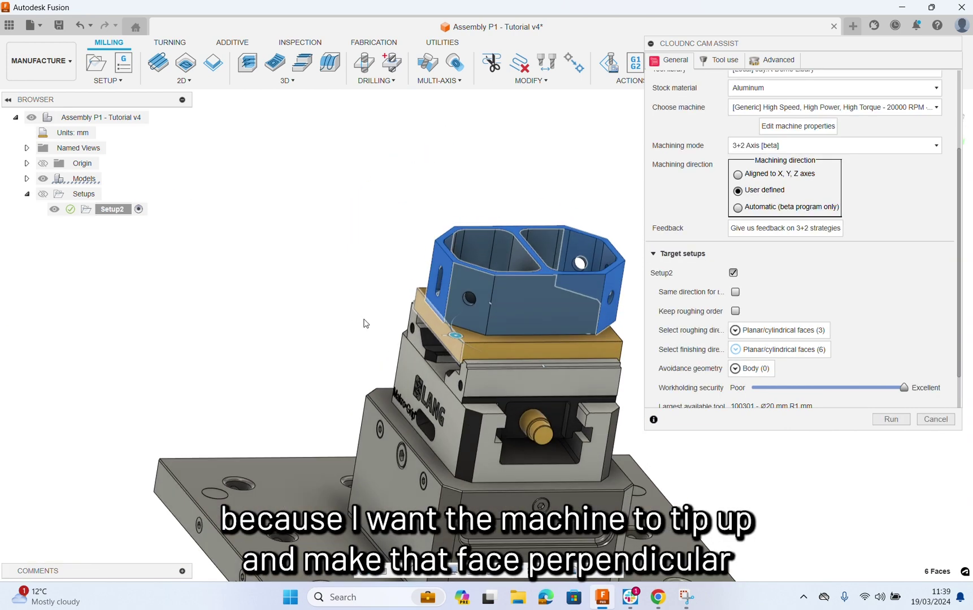
left_click(481, 287)
left_click(481, 287)
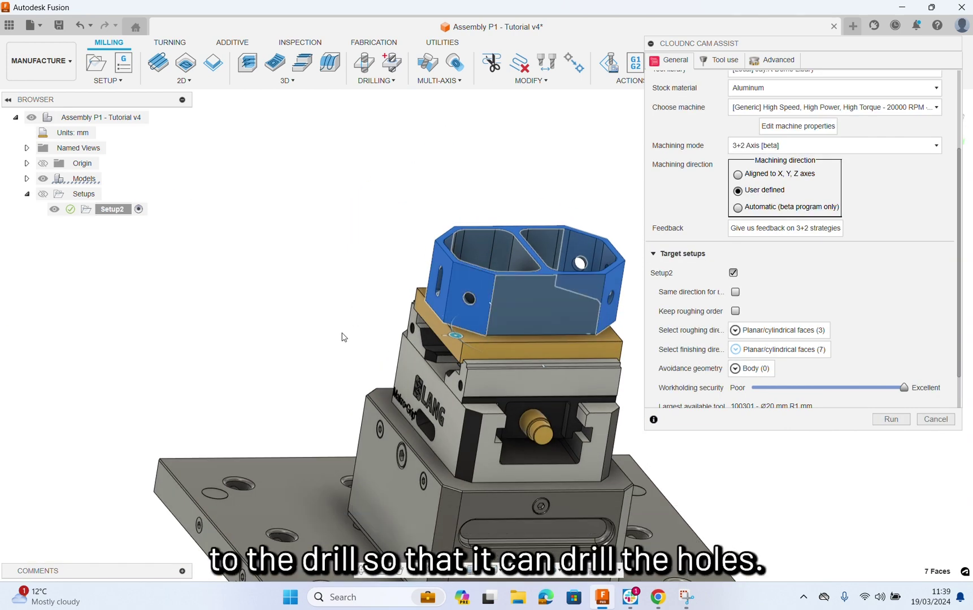
scroll(339, 306, "down", 2)
middle_click_drag(339, 306, 504, 159, "shift")
scroll(489, 178, "up", 3)
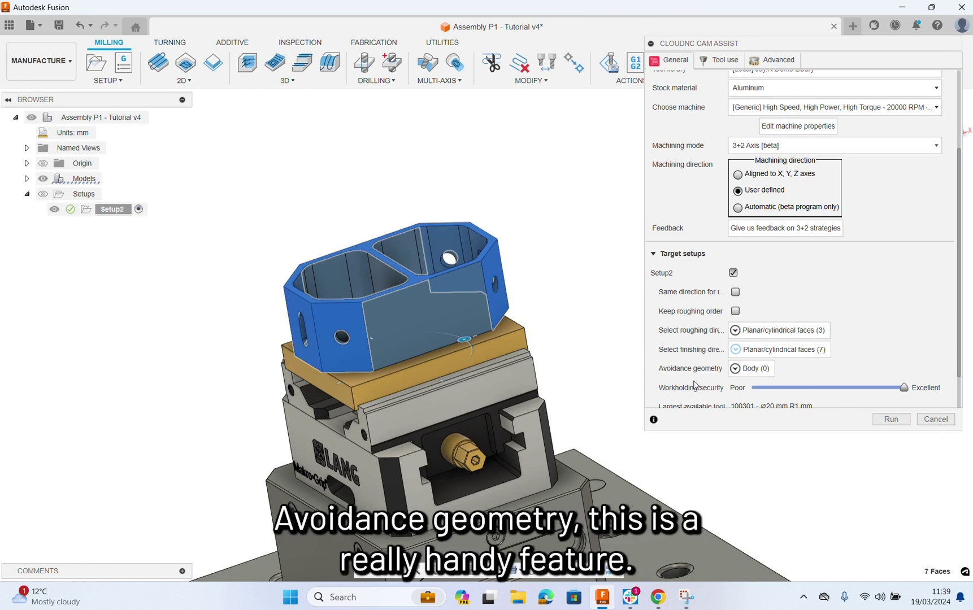
- Set the stock base plate as the avoidance geometry
scroll(502, 168, "down", 2)
scroll(416, 339, "up", 4)
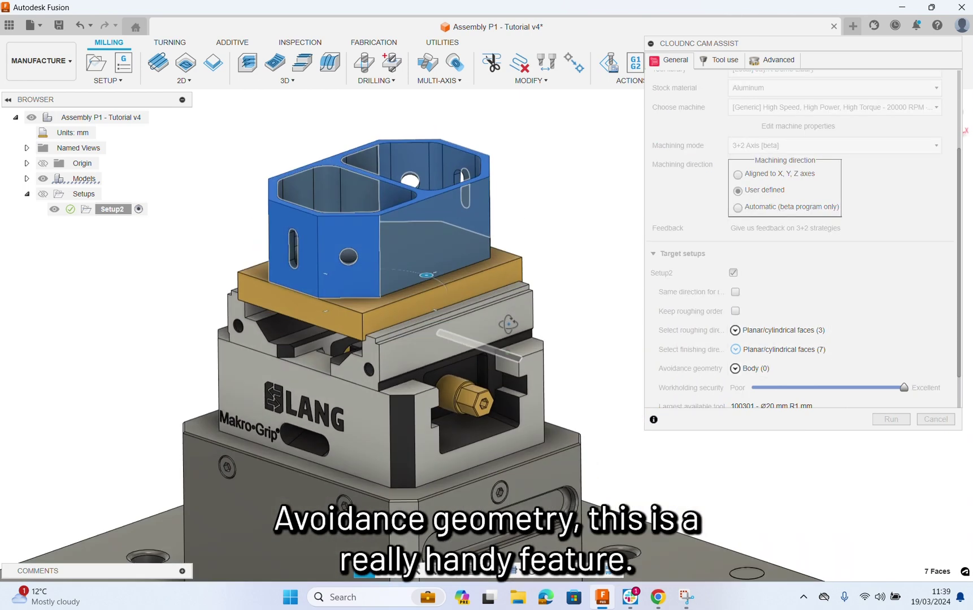
left_click(750, 369)
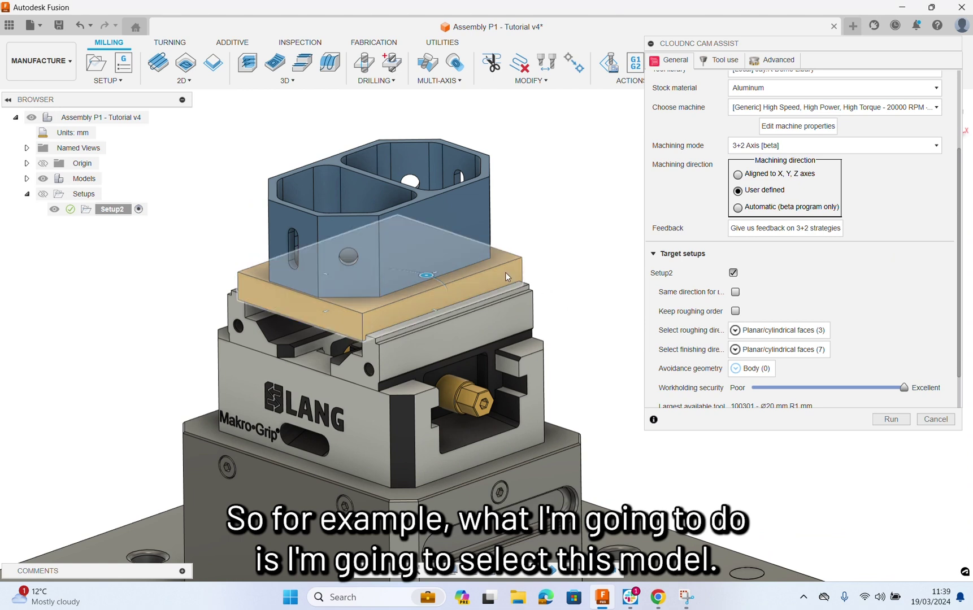
left_click(512, 272)
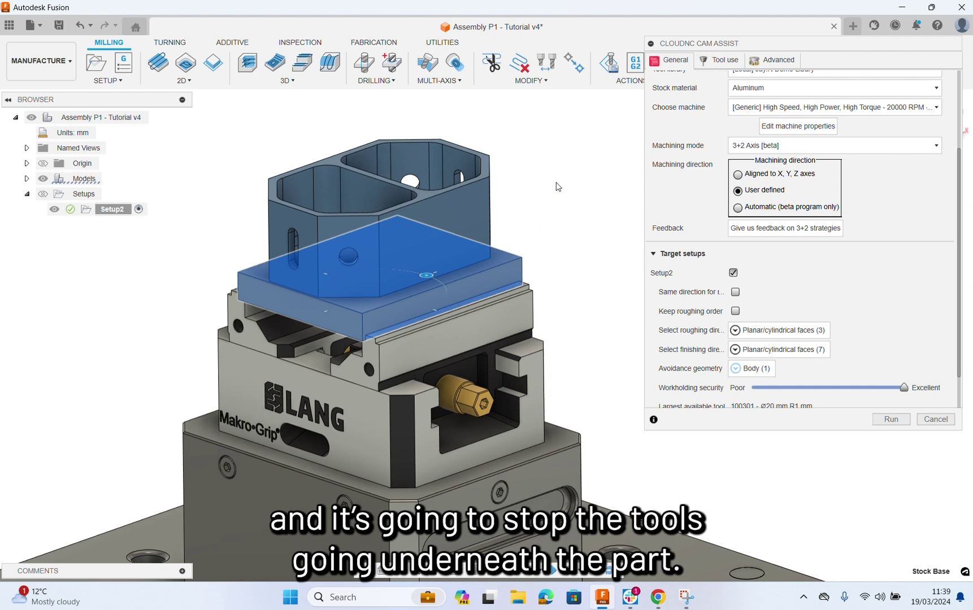
- Return workholding security to Excellent after lowering it, and show the Tool use list
scroll(898, 305, "down", 2)
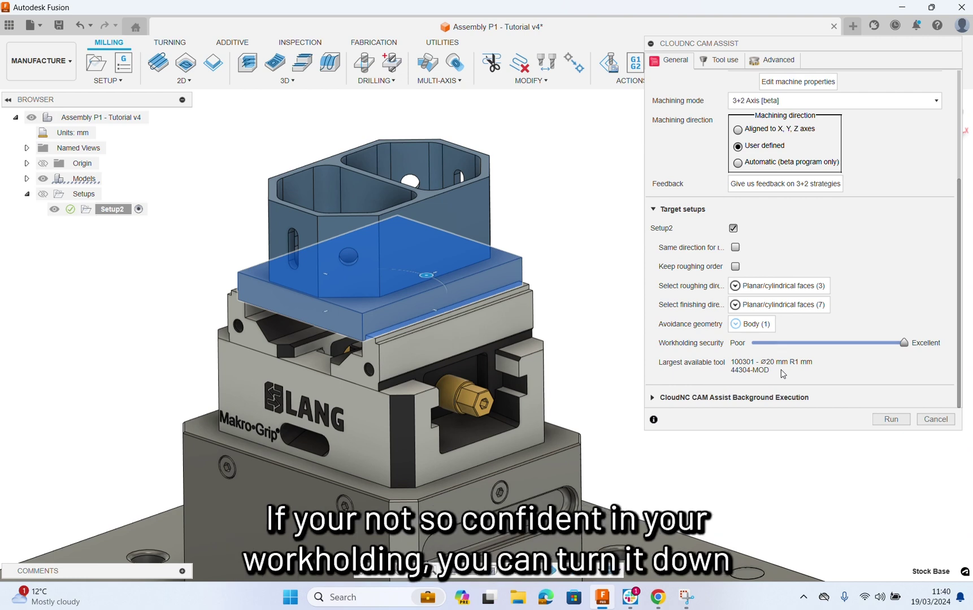
left_click_drag(903, 343, 780, 350)
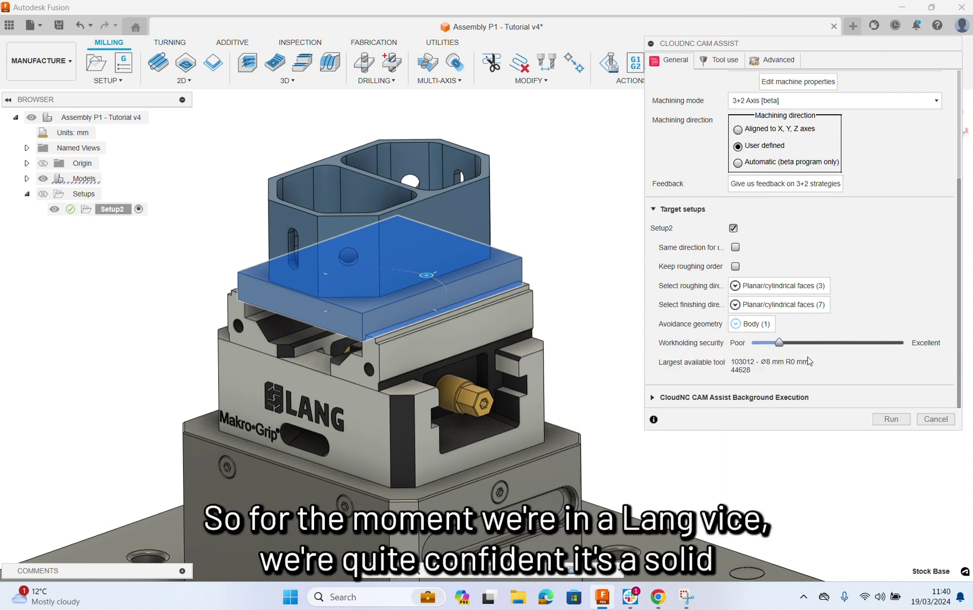
left_click_drag(779, 343, 903, 343)
scroll(900, 275, "up", 2)
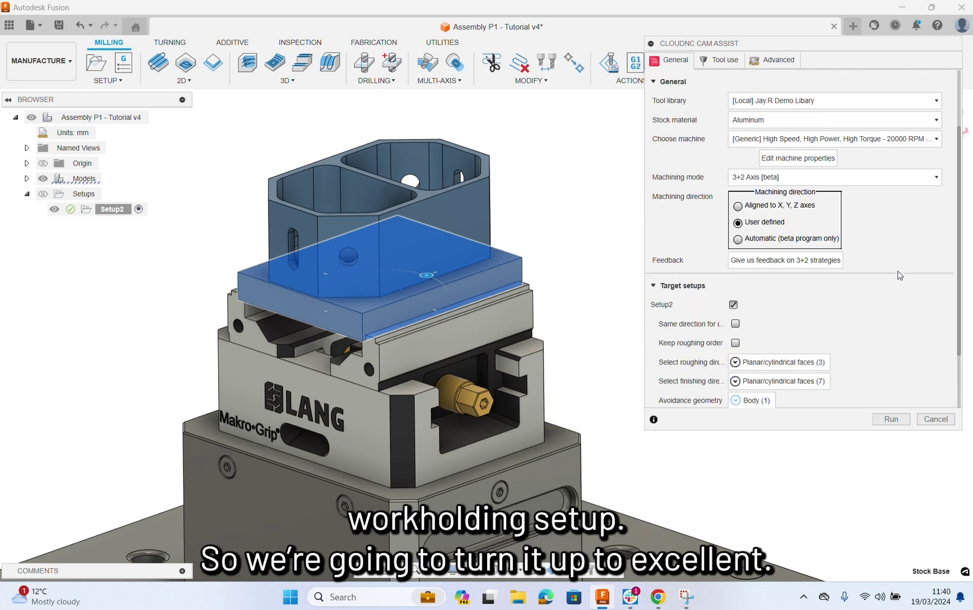
left_click(719, 60)
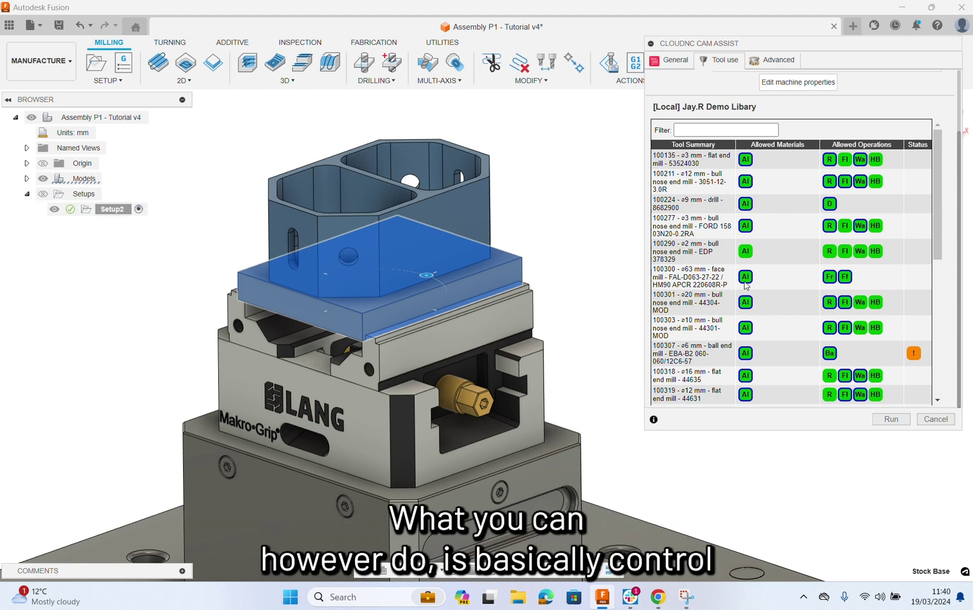
- Disable flat (Fl) and wall (Wa) finishing for ø12 mm bull nose end mill 100211, then view Advanced settings
mouse_move(833, 338)
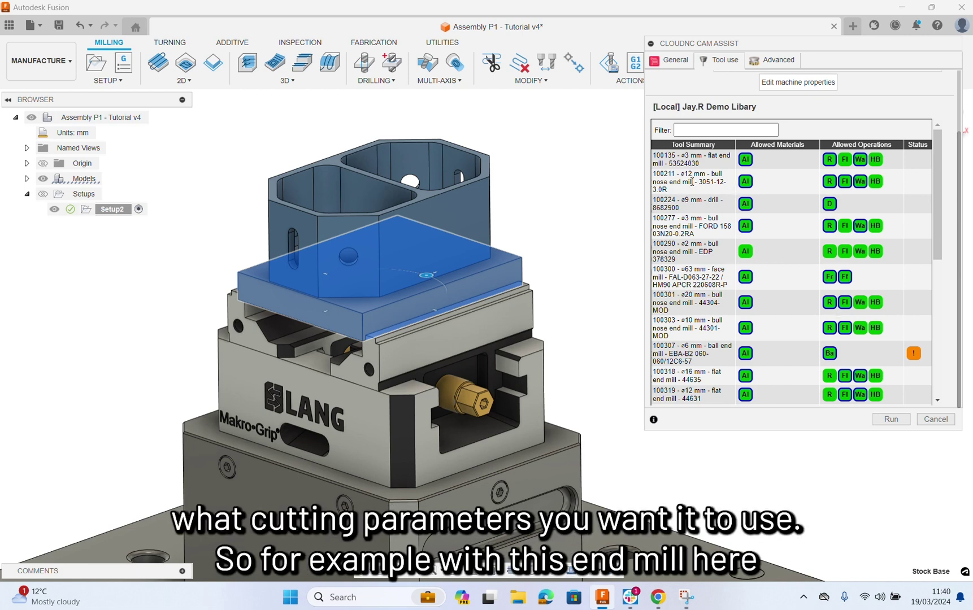
mouse_move(861, 191)
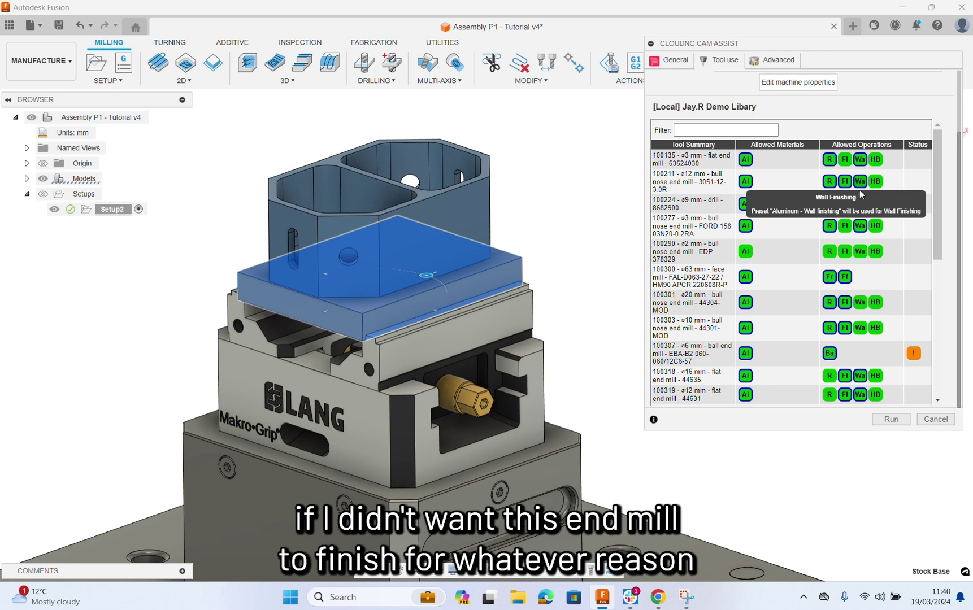
left_click(840, 186)
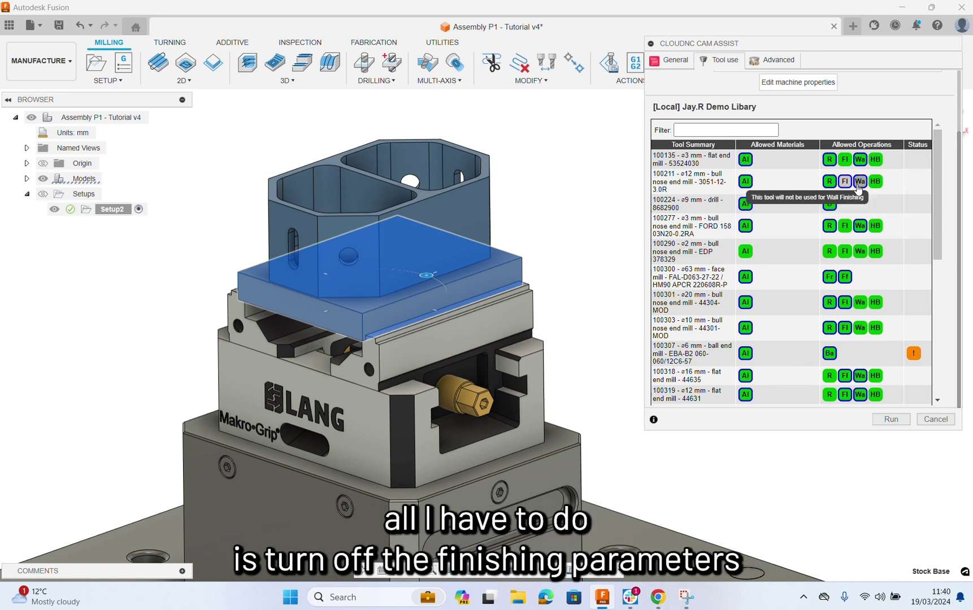
left_click(859, 184)
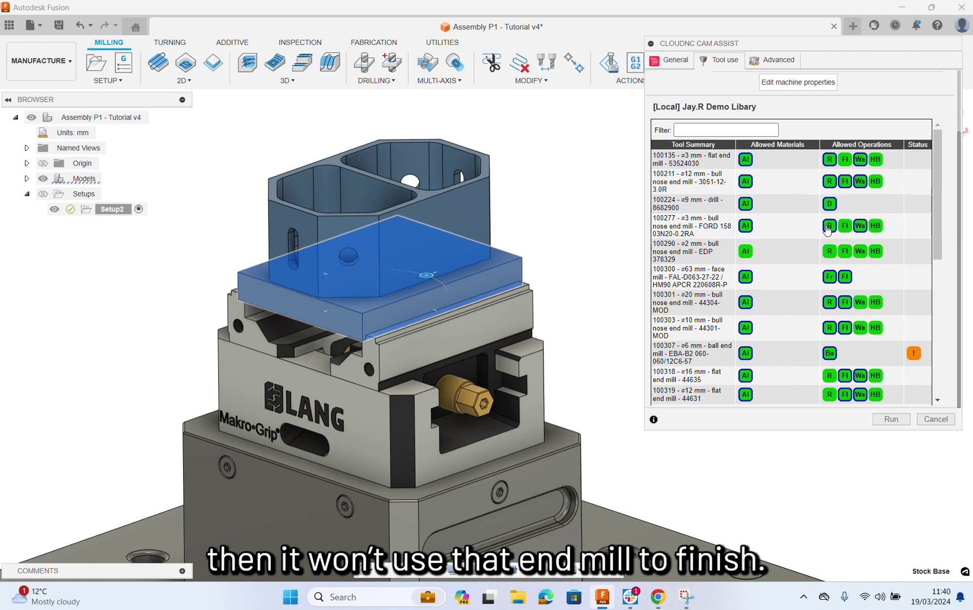
left_click(754, 61)
scroll(908, 152, "up", 2)
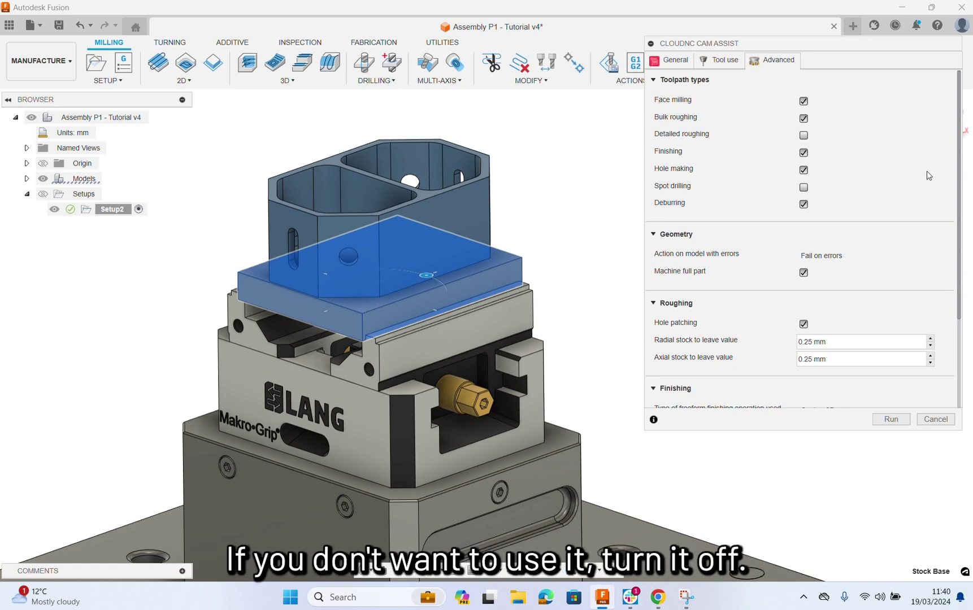
scroll(753, 253, "down", 1)
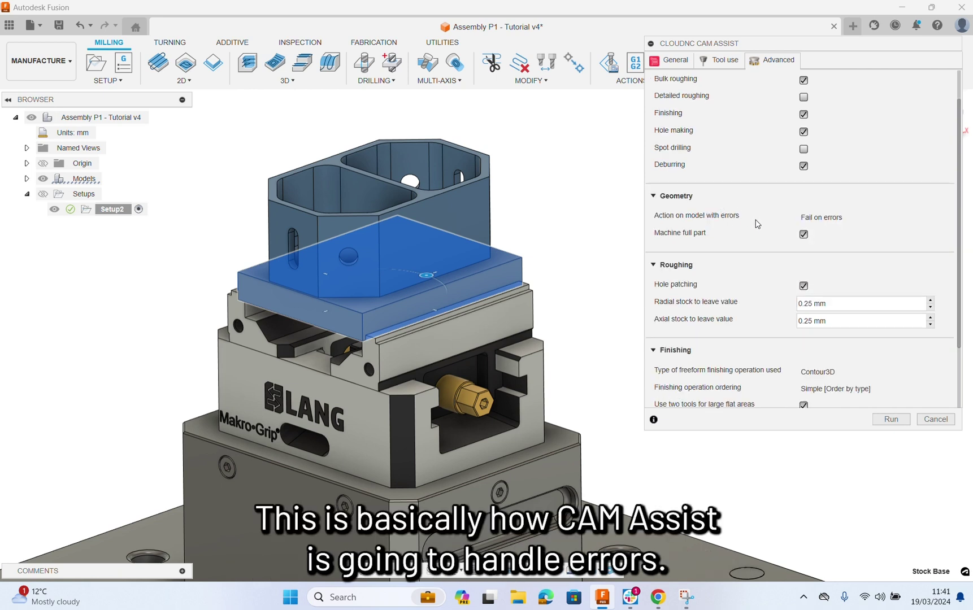
left_click(864, 218)
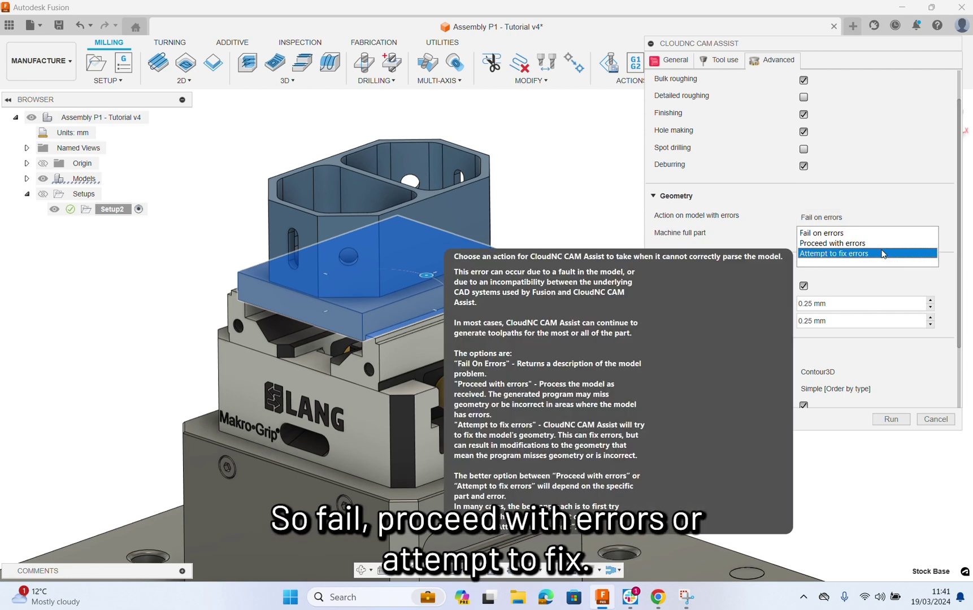
key("Escape")
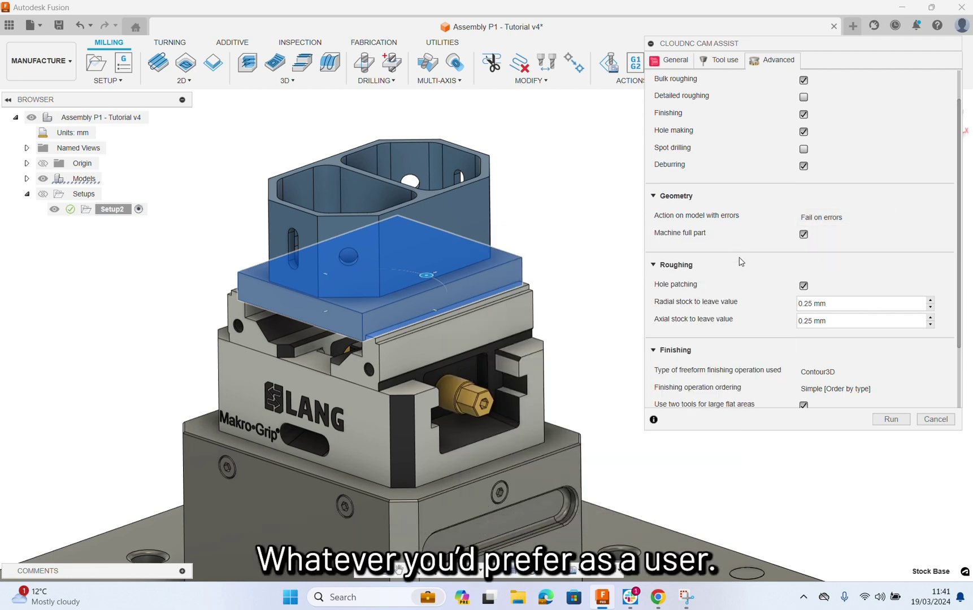
scroll(741, 262, "down", 2)
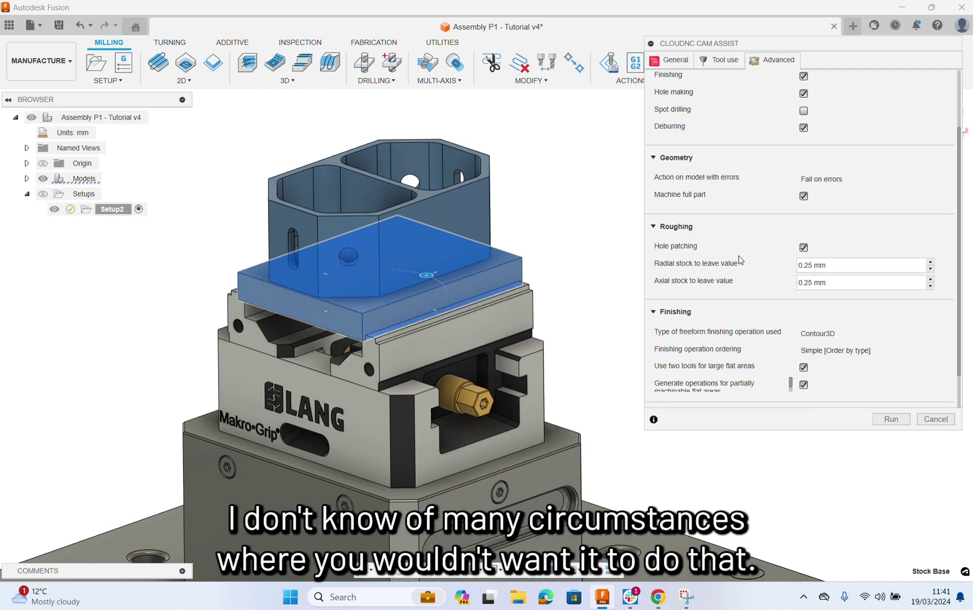
scroll(743, 255, "down", 2)
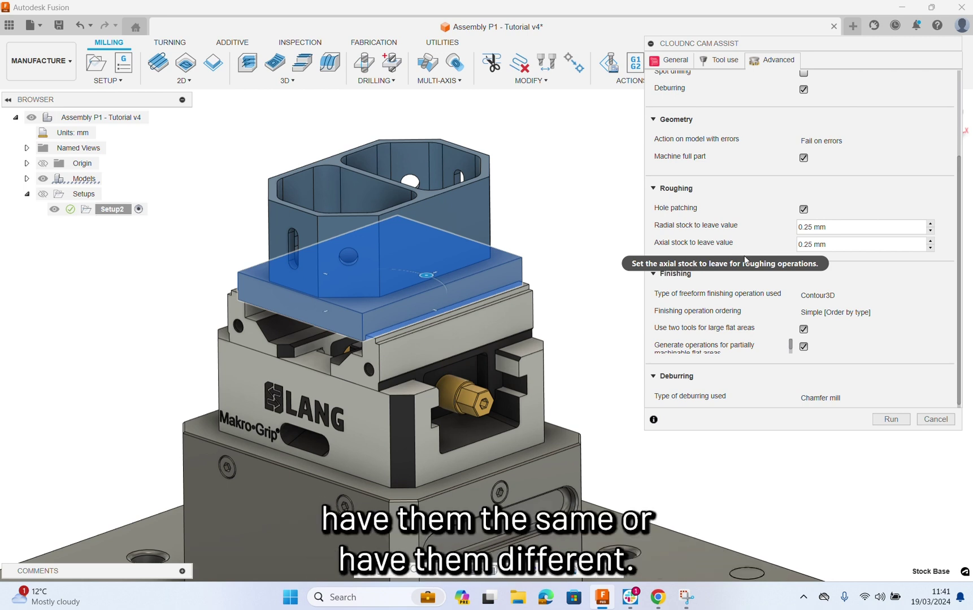
scroll(724, 248, "down", 1)
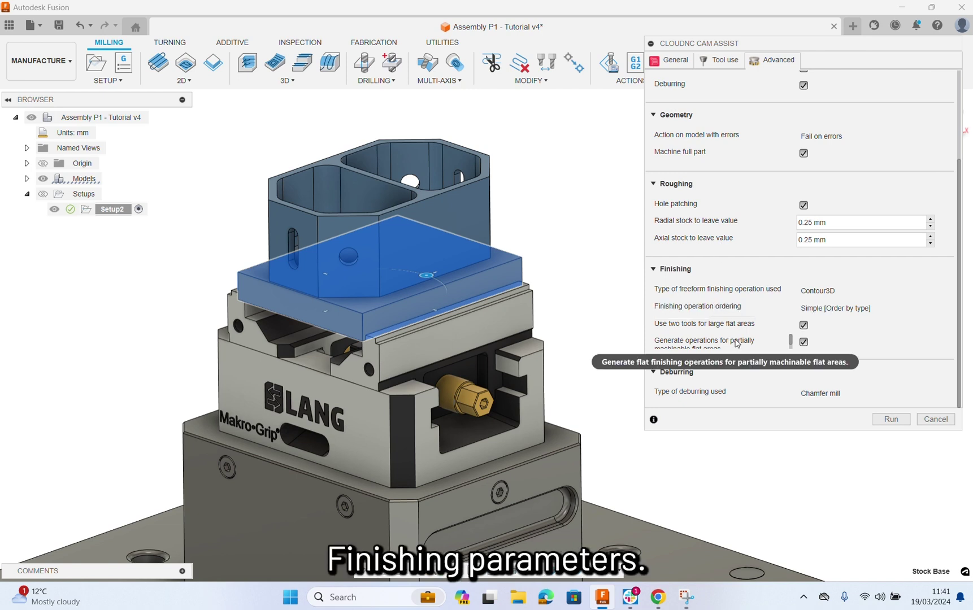
mouse_move(870, 298)
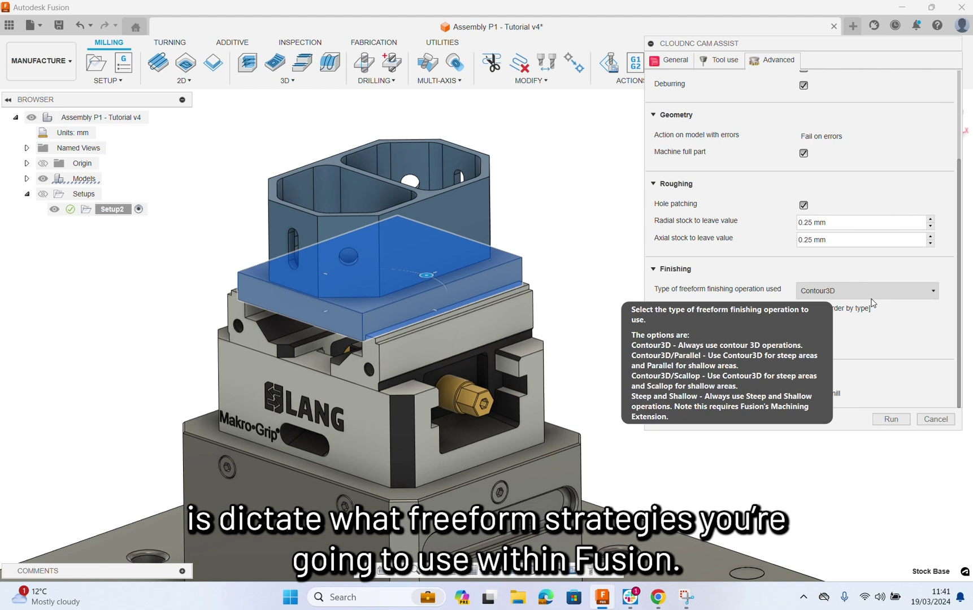
left_click(884, 293)
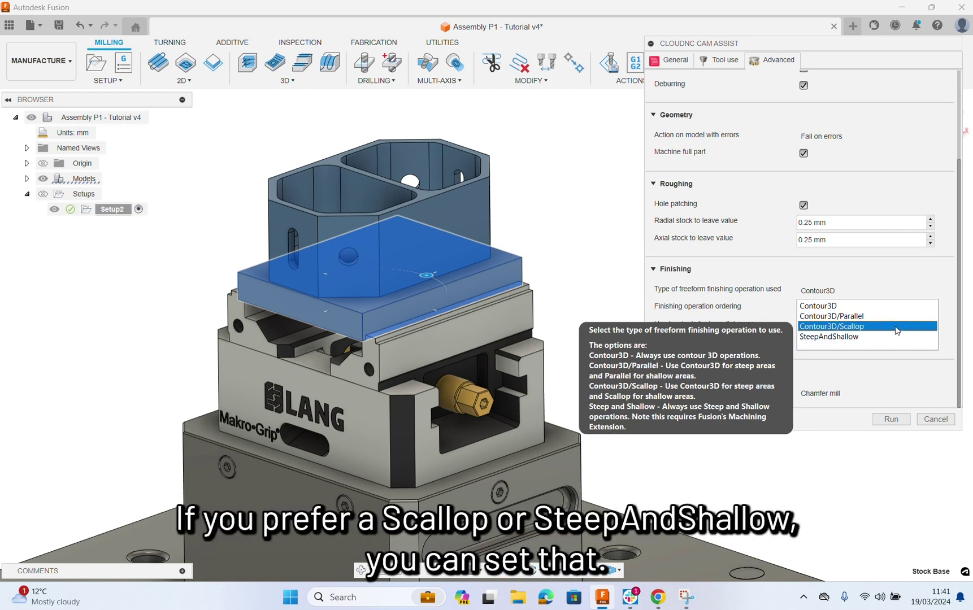
left_click(904, 306)
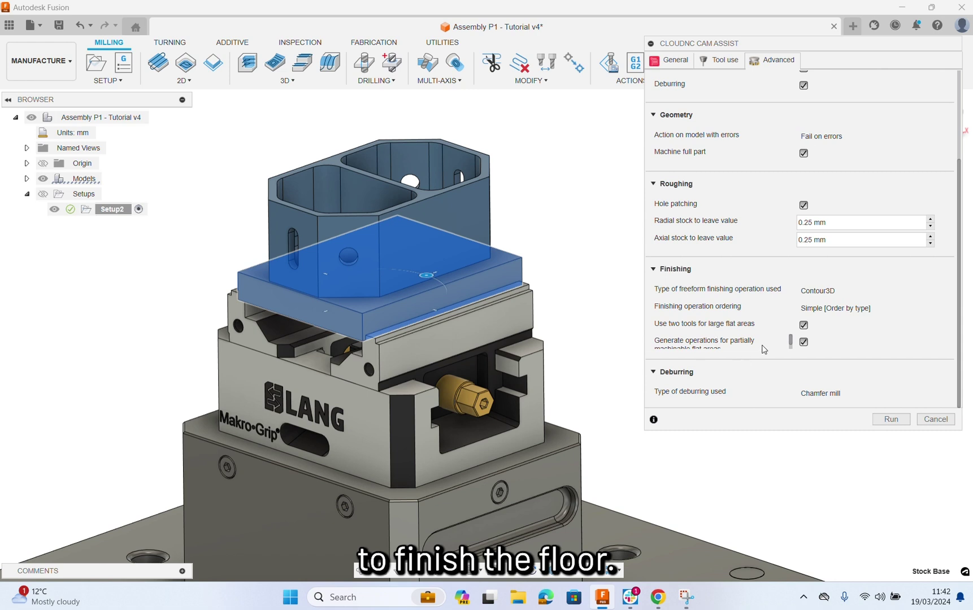
scroll(793, 349, "down", 1)
mouse_move(795, 348)
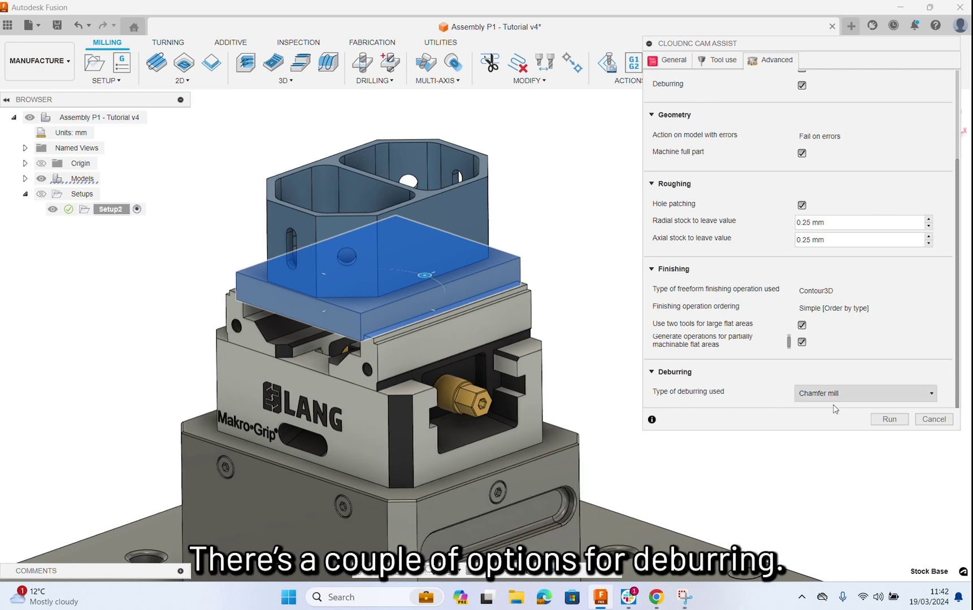
- Keep Chamfer mill as the deburring type and run CAM Assist to generate 27 operations
left_click(855, 400)
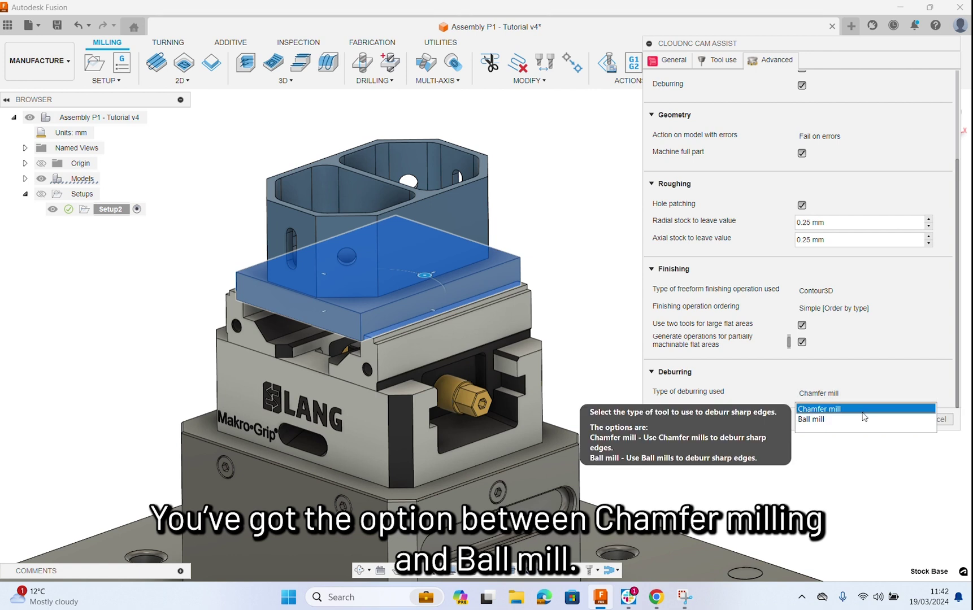
left_click(864, 408)
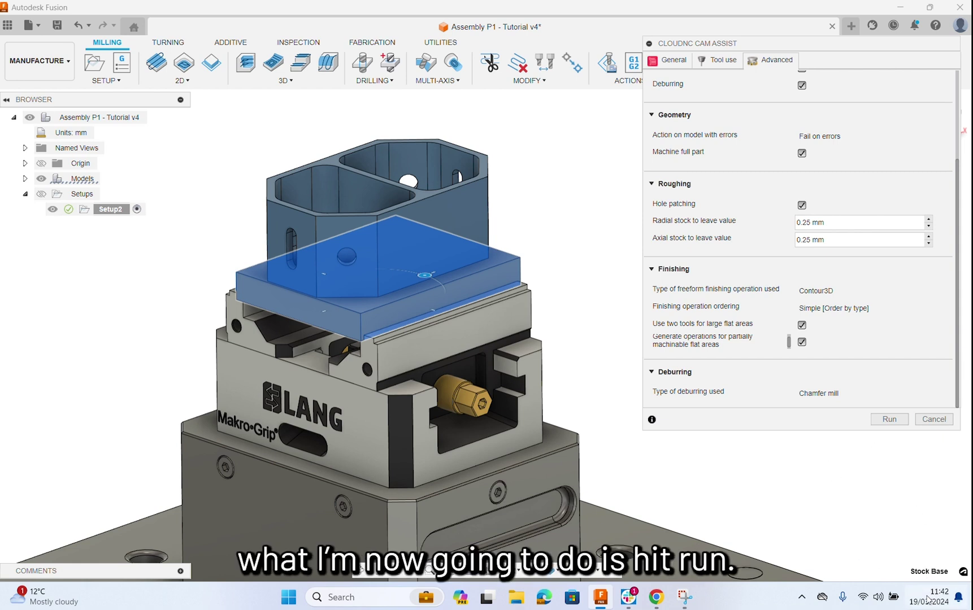
left_click(884, 419)
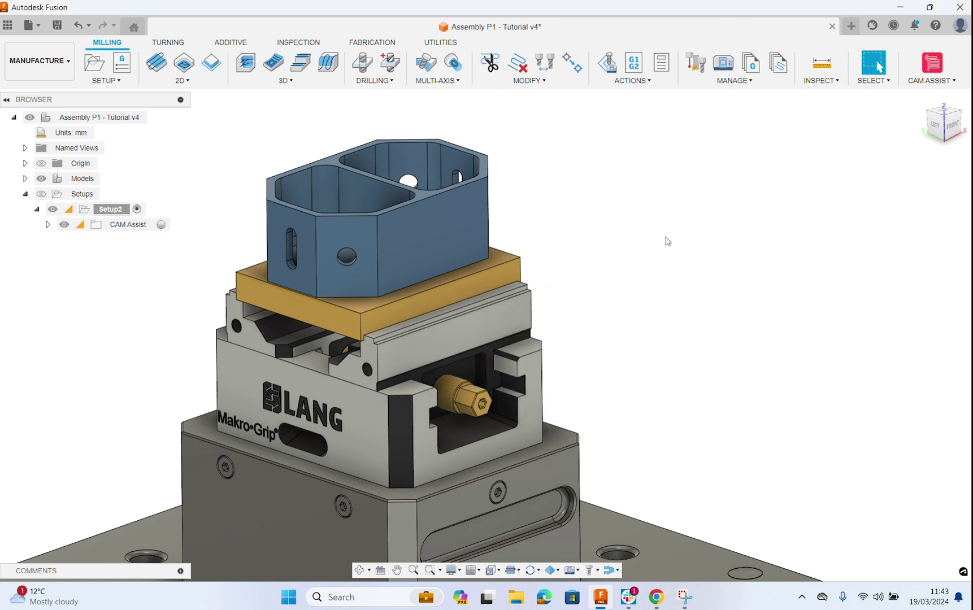
- Dismiss the completion message, expand Facing, Roughing, Flat and Wall, and preview the facing toolpaths
left_click(623, 323)
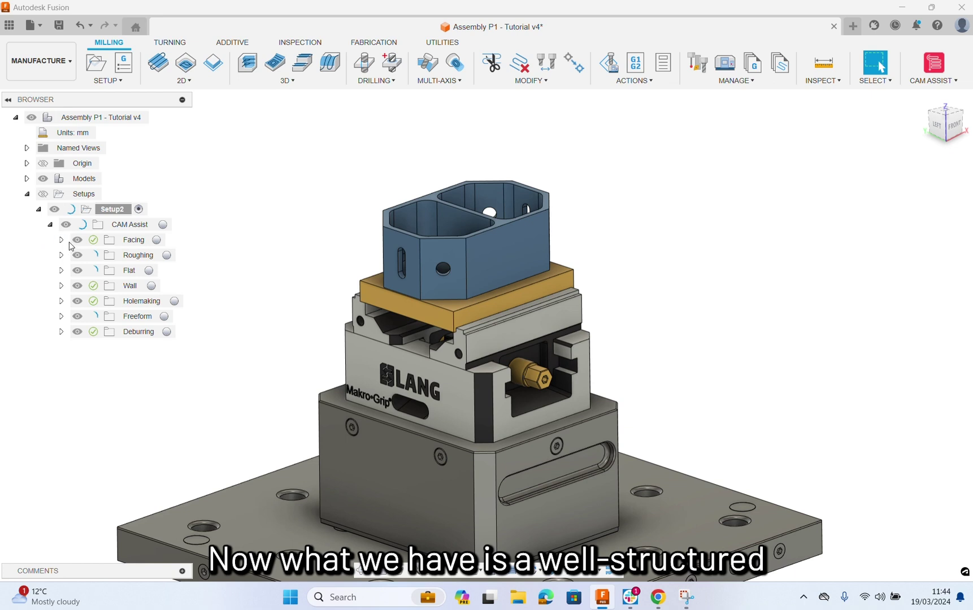
left_click(61, 240)
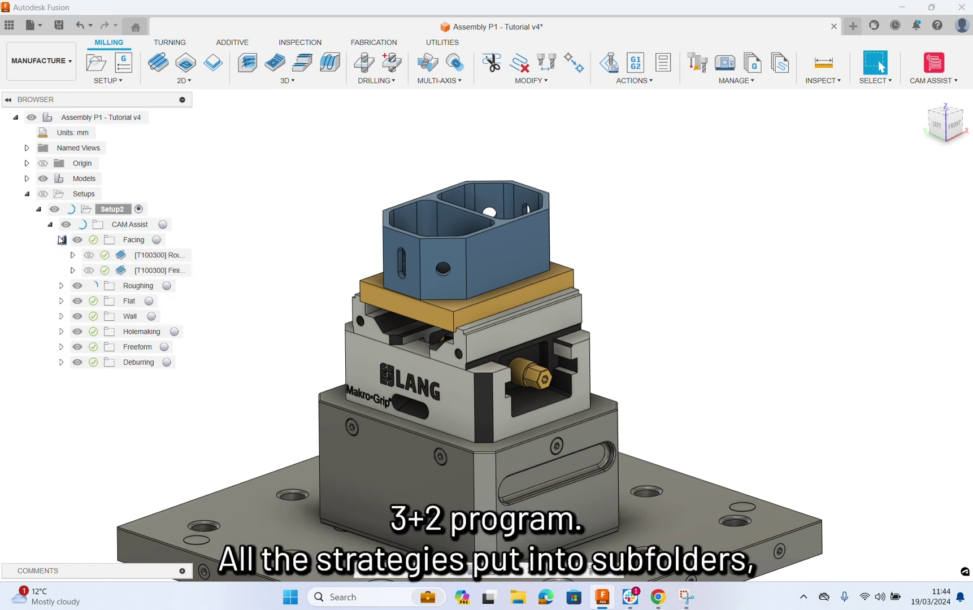
left_click(61, 286)
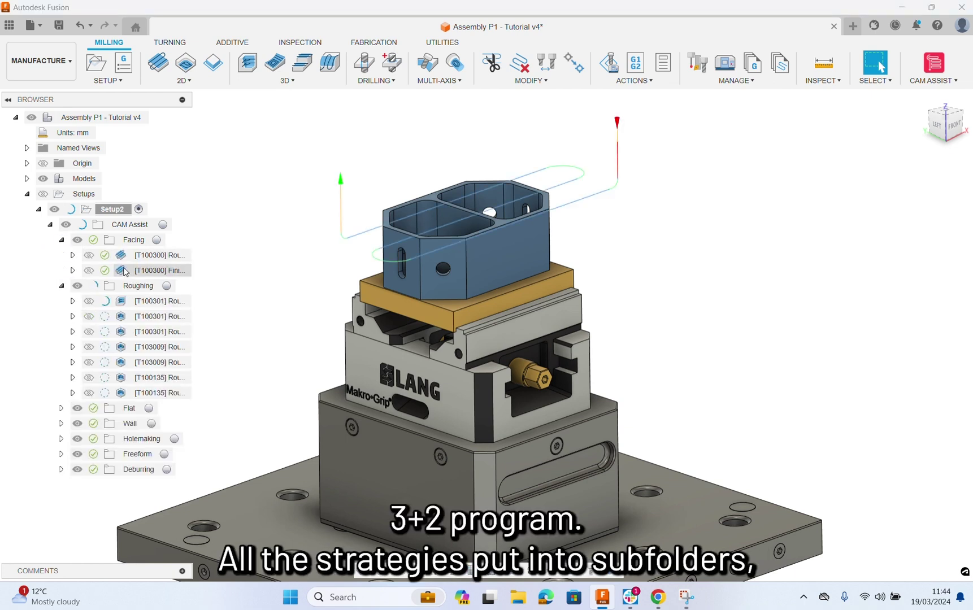
left_click(142, 256)
left_click(136, 270)
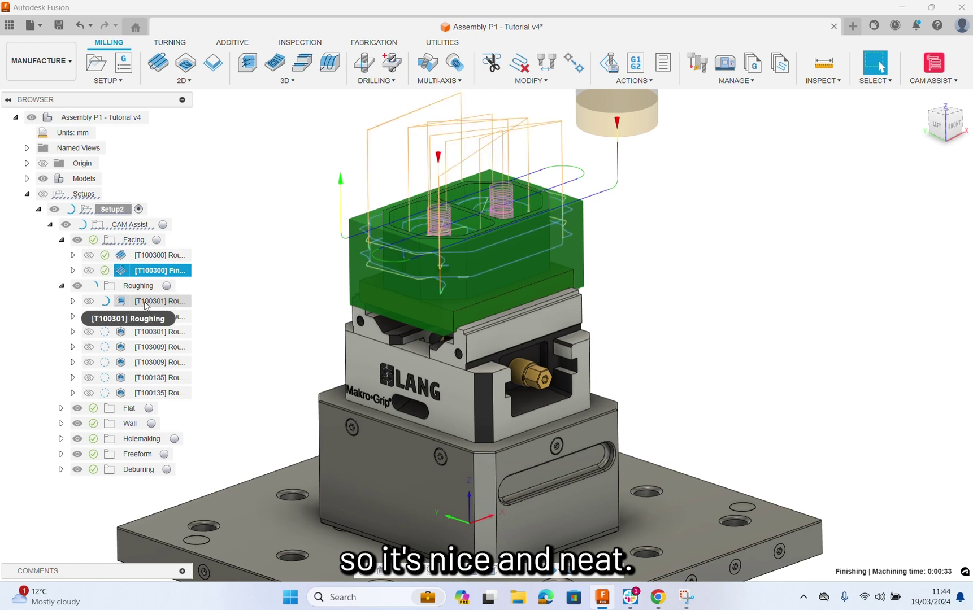
left_click(61, 408)
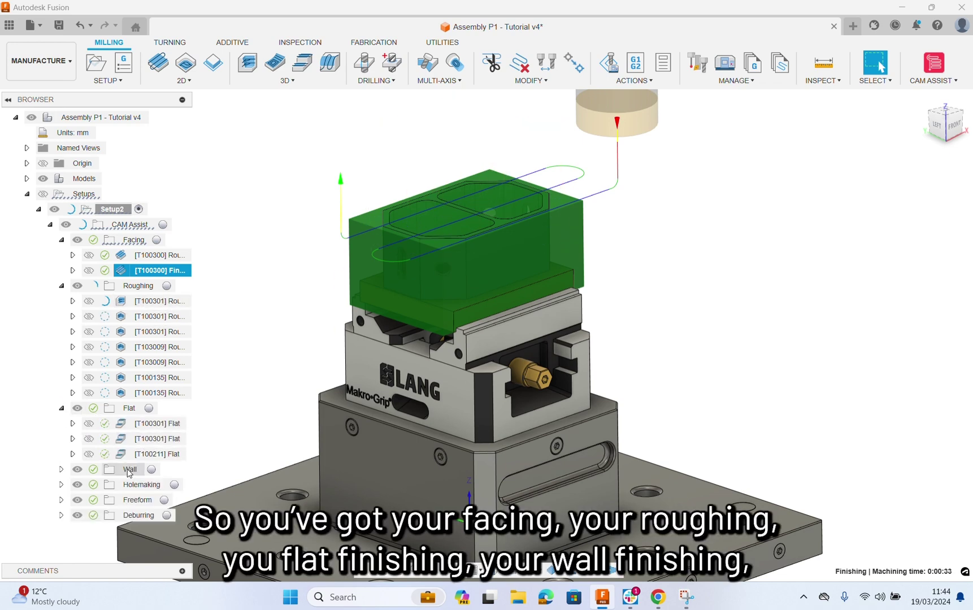
left_click(61, 469)
scroll(58, 500, "down", 1)
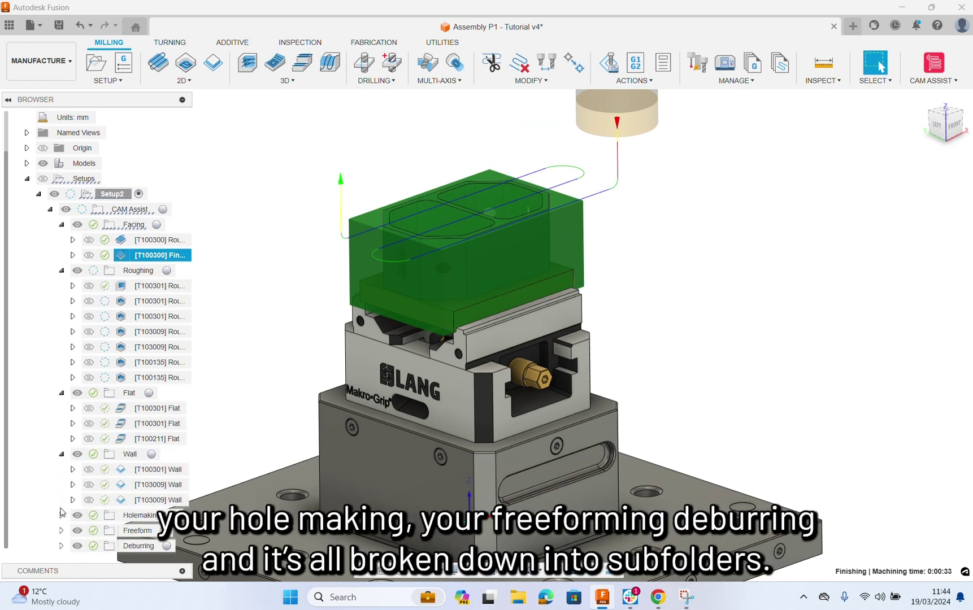
- Expand Holemaking, Freeform and Deburring, preview each toolpath, then return to the overall view
left_click(61, 514)
scroll(52, 524, "down", 1)
left_click(136, 469)
left_click(136, 485)
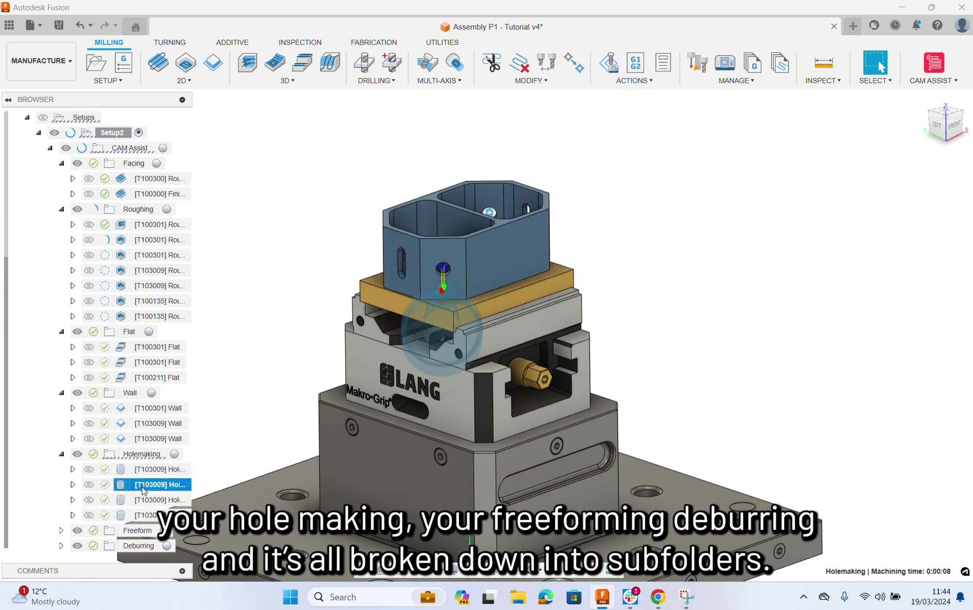
left_click(136, 500)
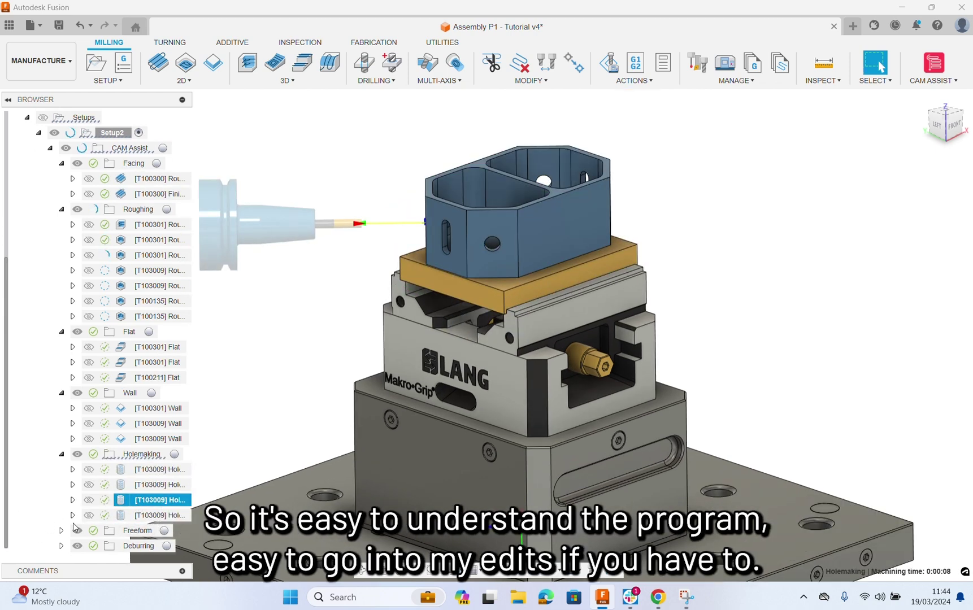
left_click(61, 530)
left_click(153, 545)
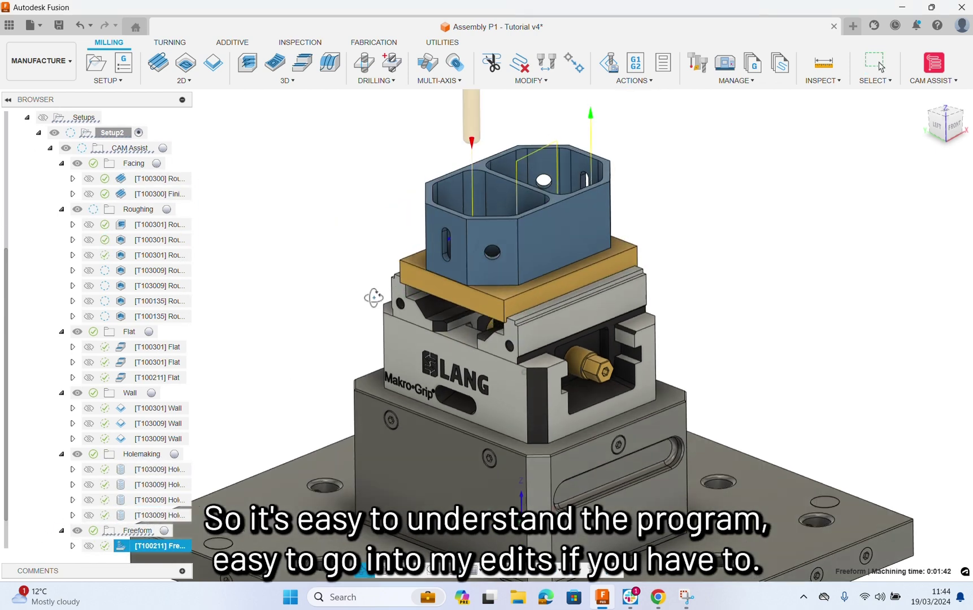
scroll(65, 537, "down", 1)
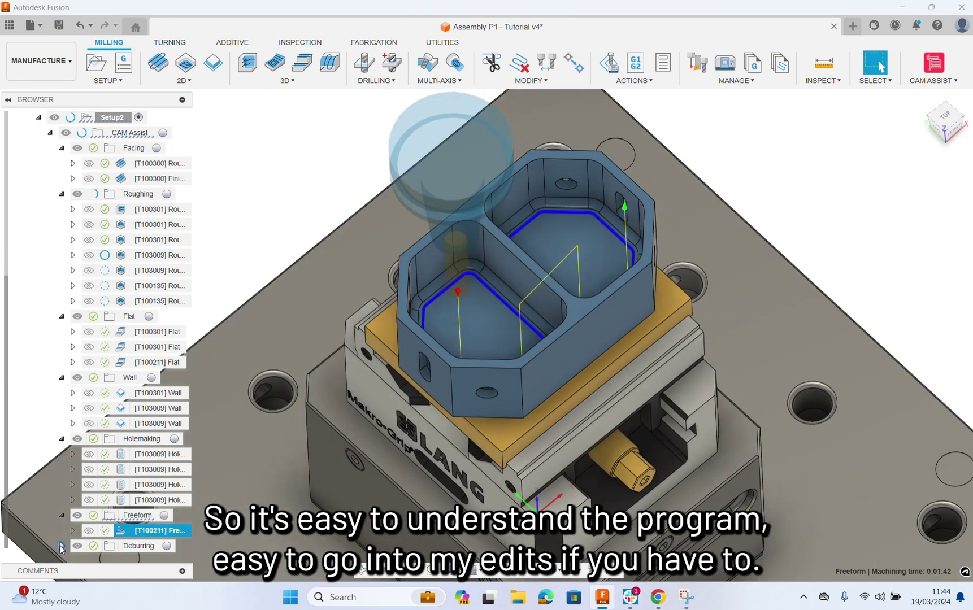
left_click(61, 546)
left_click(153, 545)
left_click(225, 166)
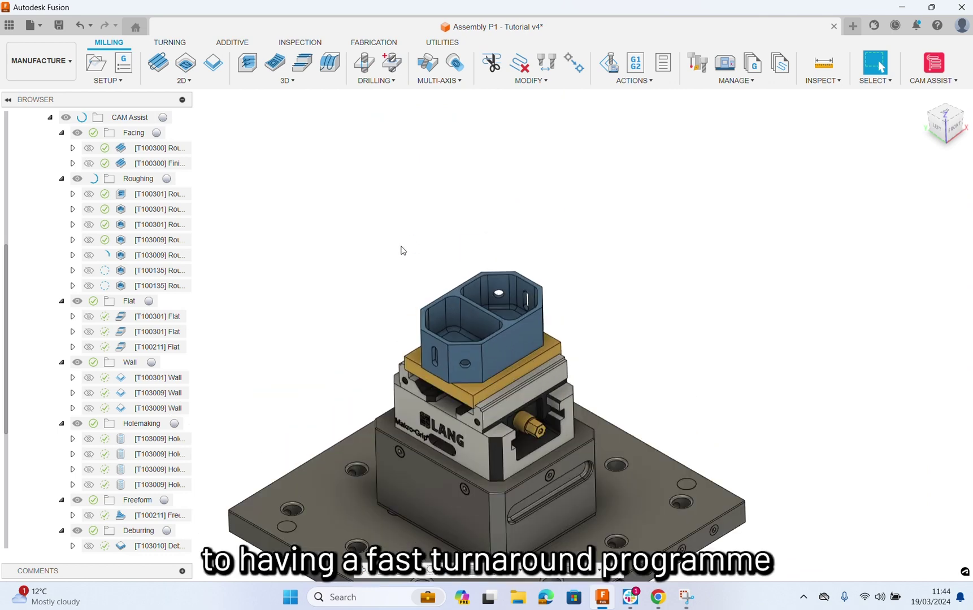
scroll(269, 266, "down", 3)
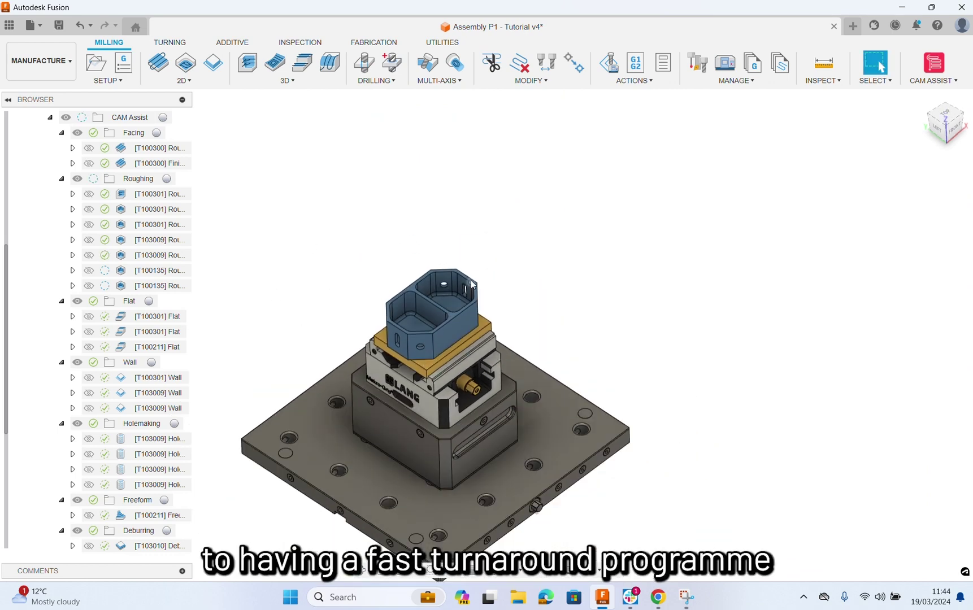